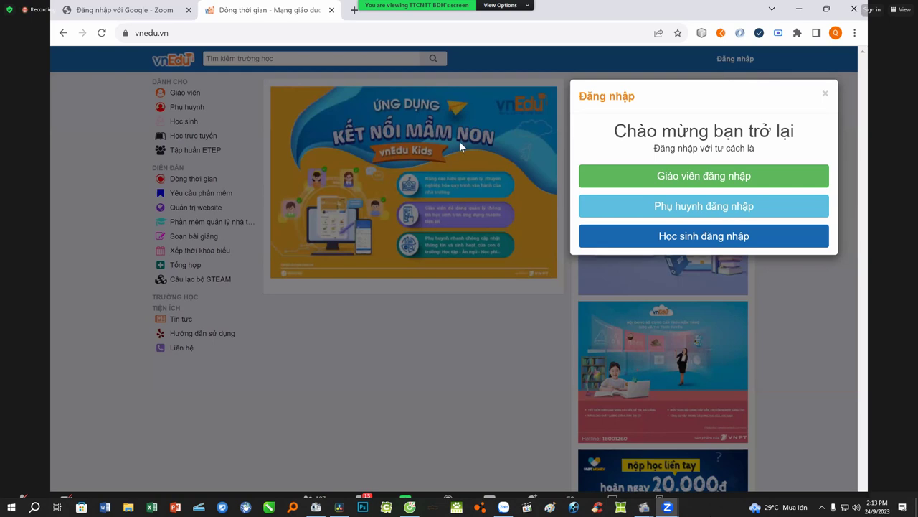
Log in to vnedu.vn as a teacher with the first saved account, entering the Windows PIN to fill the password
{"action": "left_click", "coordinate": [287, 36]}
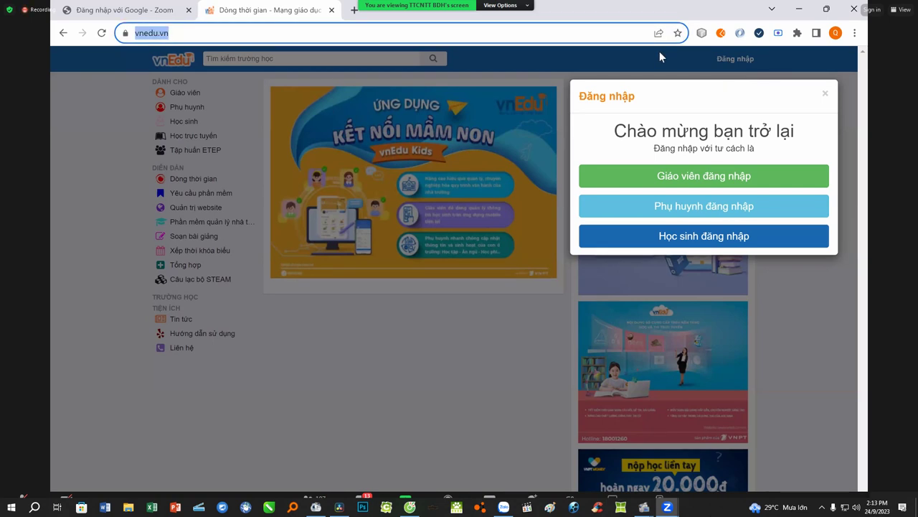
{"action": "left_click", "coordinate": [671, 183]}
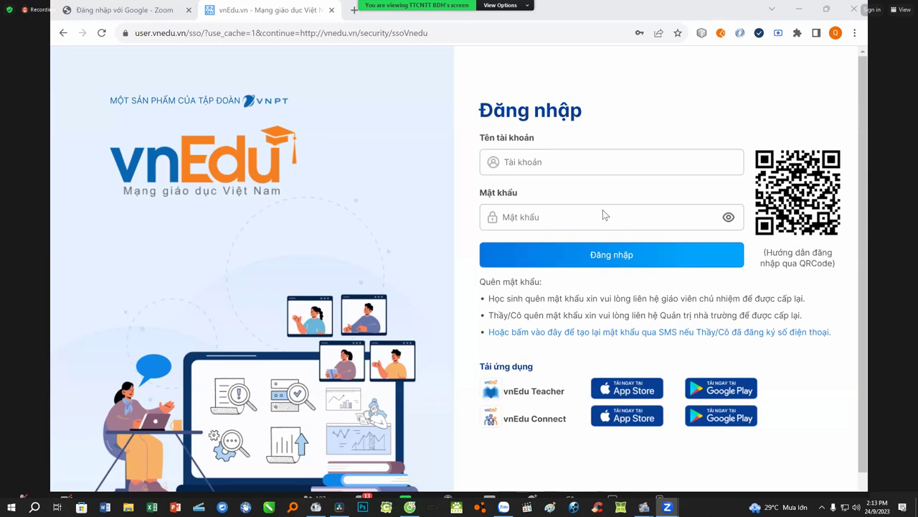
{"action": "left_click", "coordinate": [535, 159]}
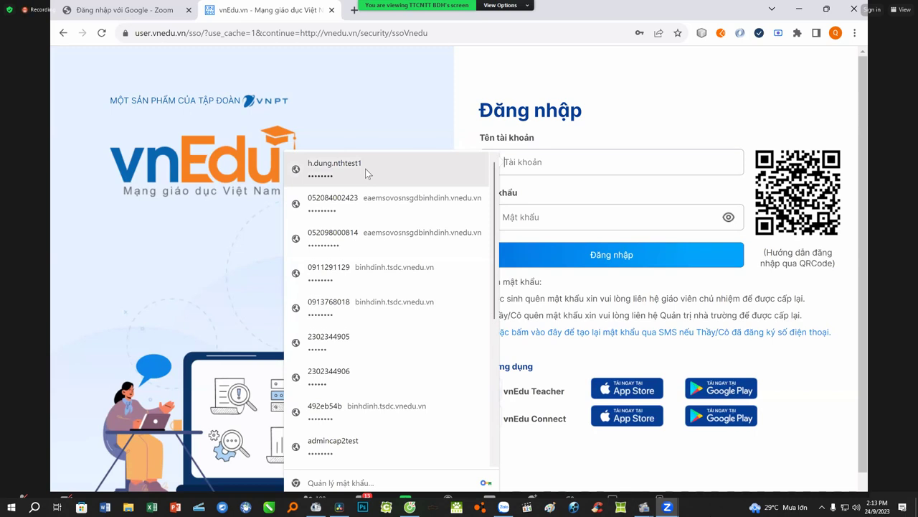
{"action": "key", "text": "Return"}
{"action": "type", "text": "*****"}
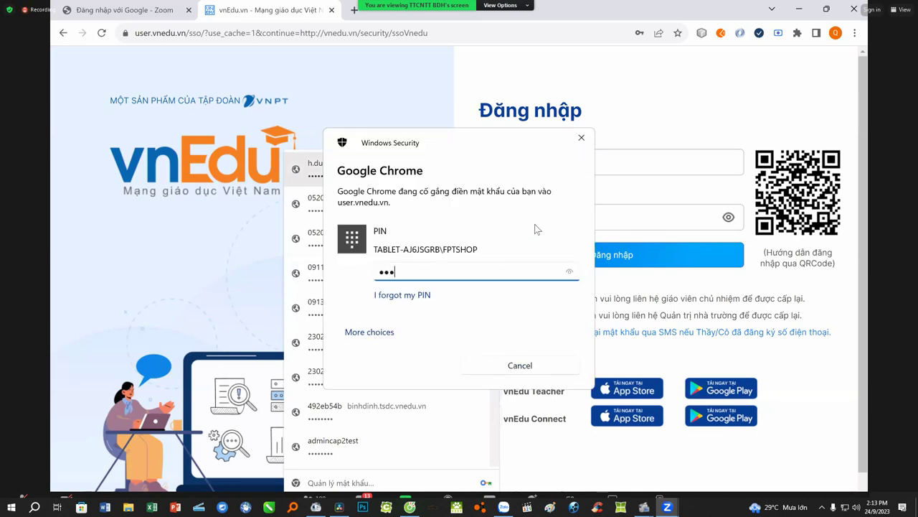
{"action": "type", "text": "*"}
{"action": "left_click", "coordinate": [552, 259]}
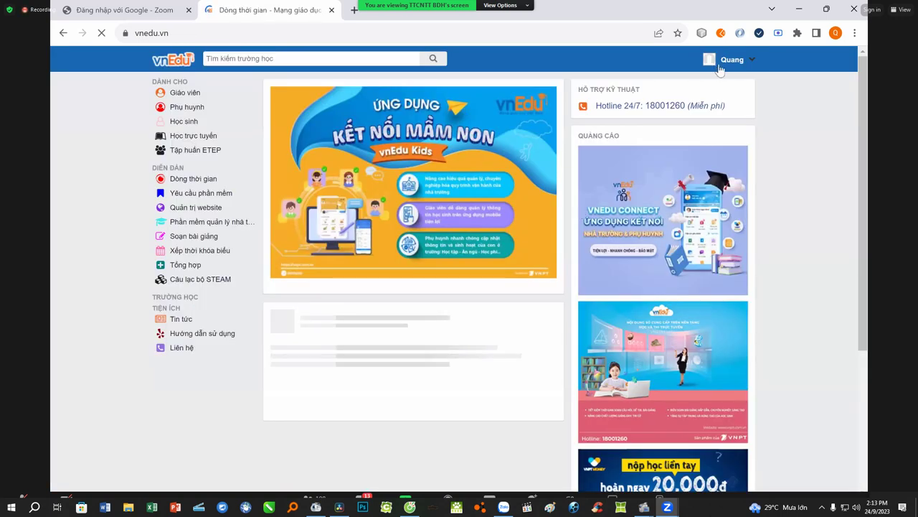
Open the school's management system from the account options and bring up the Nhân sự giáo viên module
{"action": "left_click", "coordinate": [713, 63]}
{"action": "left_click", "coordinate": [677, 83]}
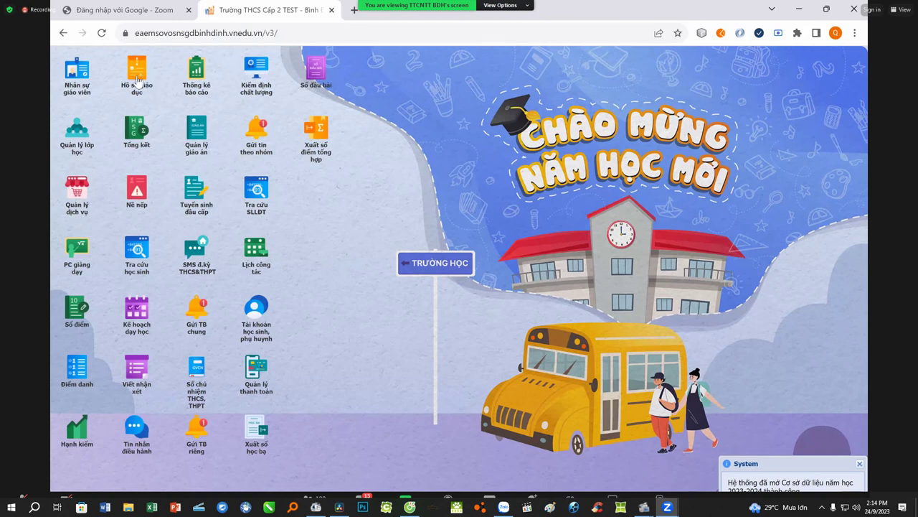
{"action": "left_click", "coordinate": [75, 75]}
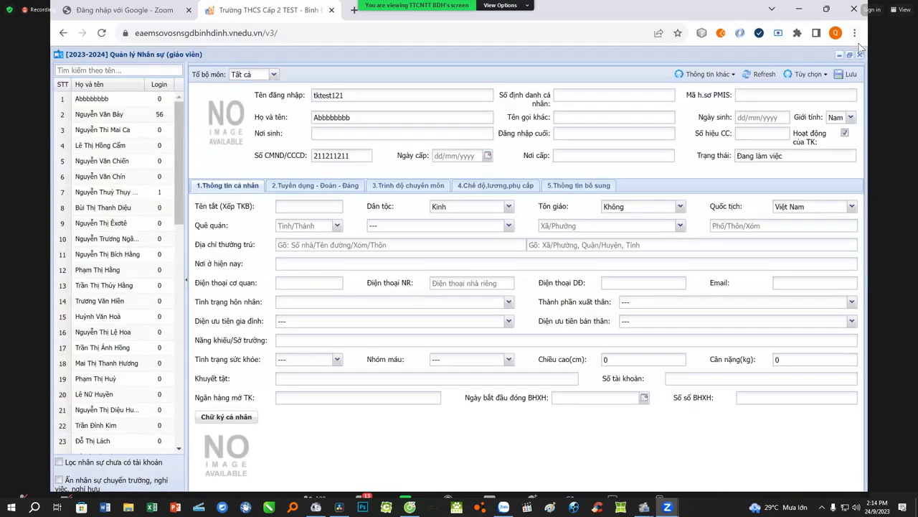
{"action": "left_click", "coordinate": [859, 55]}
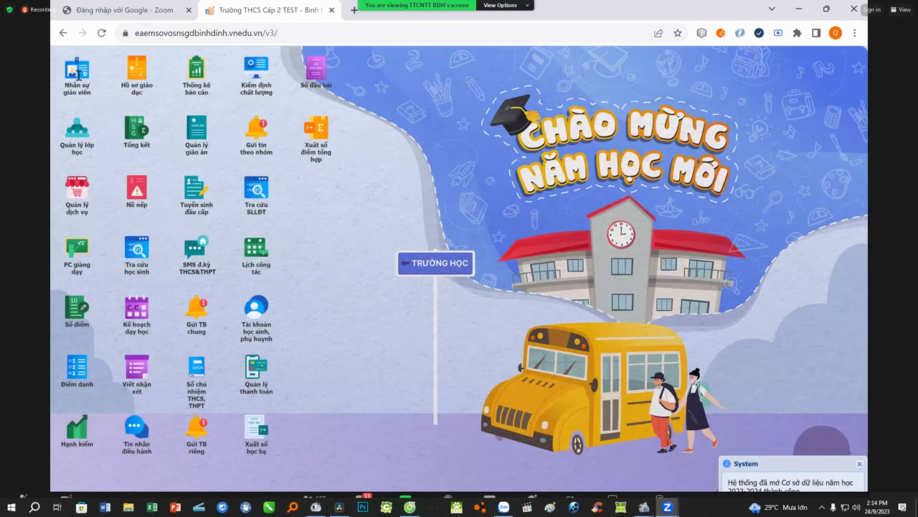
{"action": "left_click", "coordinate": [77, 75]}
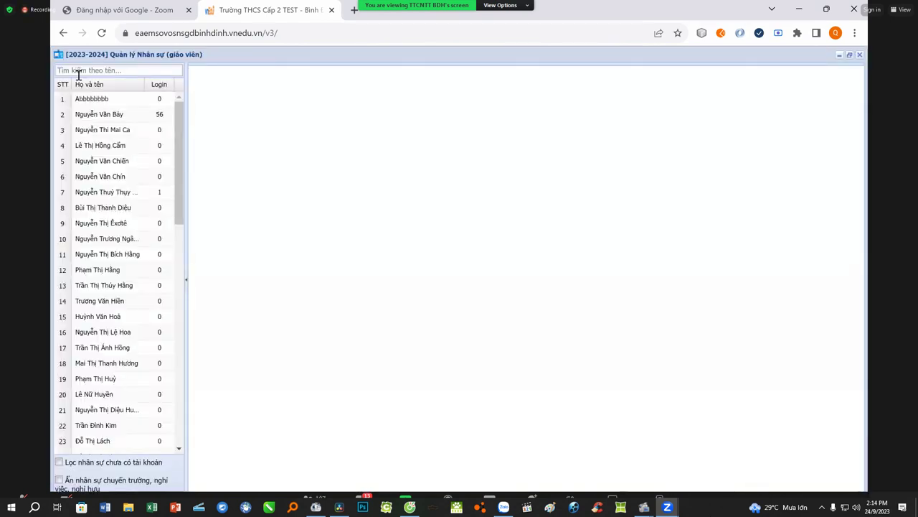
Find the signed-in teacher in row 44 of the personnel list and open that record
{"action": "scroll", "coordinate": [130, 378], "scroll_direction": "down", "scroll_amount": 3}
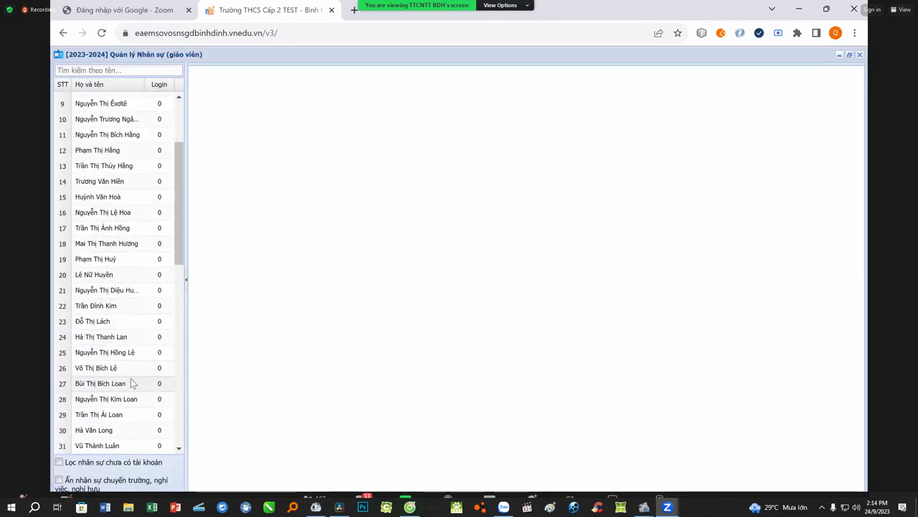
{"action": "scroll", "coordinate": [131, 384], "scroll_direction": "down", "scroll_amount": 3}
{"action": "scroll", "coordinate": [131, 380], "scroll_direction": "down", "scroll_amount": 3}
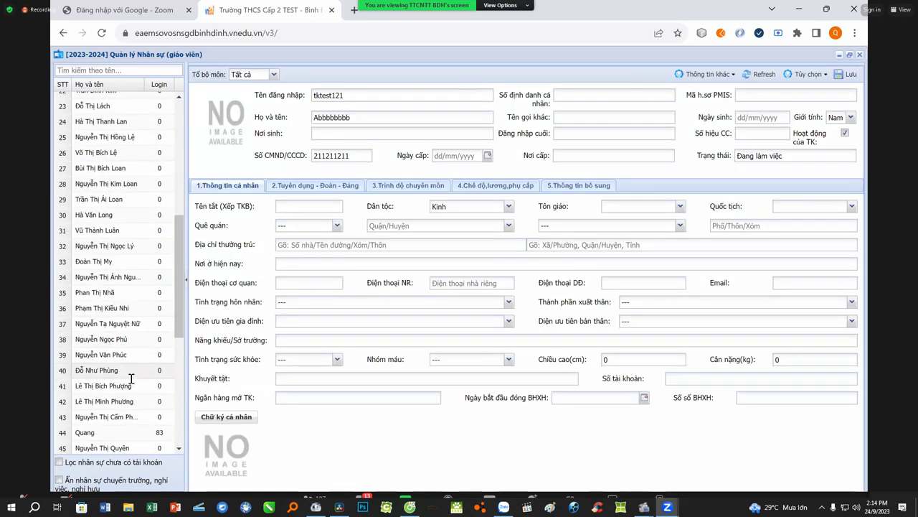
{"action": "scroll", "coordinate": [131, 378], "scroll_direction": "down", "scroll_amount": 3}
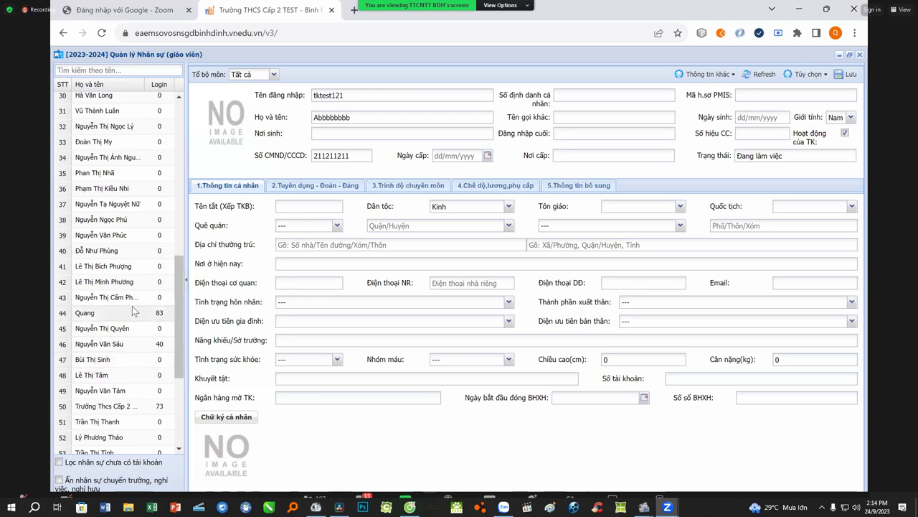
{"action": "left_click", "coordinate": [132, 312]}
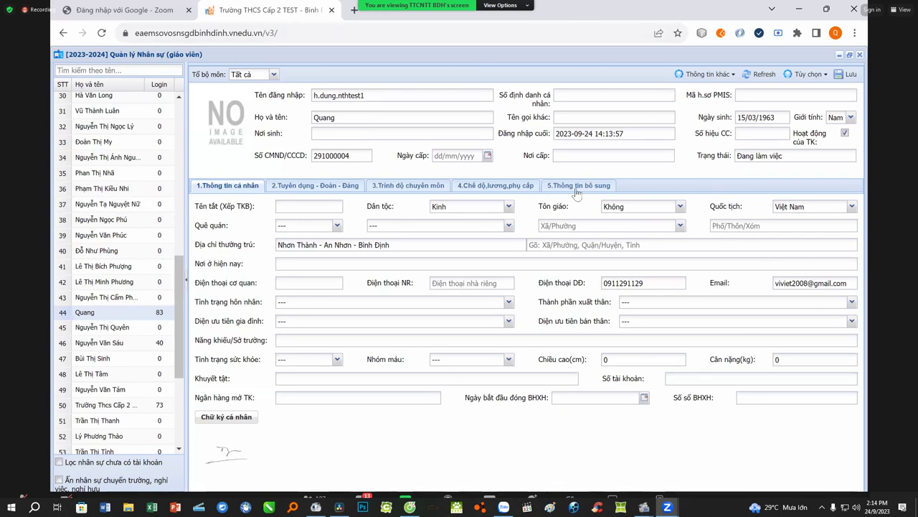
Review the teacher's registered SmartCA account details in Quản lý ký số, then close that window
{"action": "left_click", "coordinate": [692, 75]}
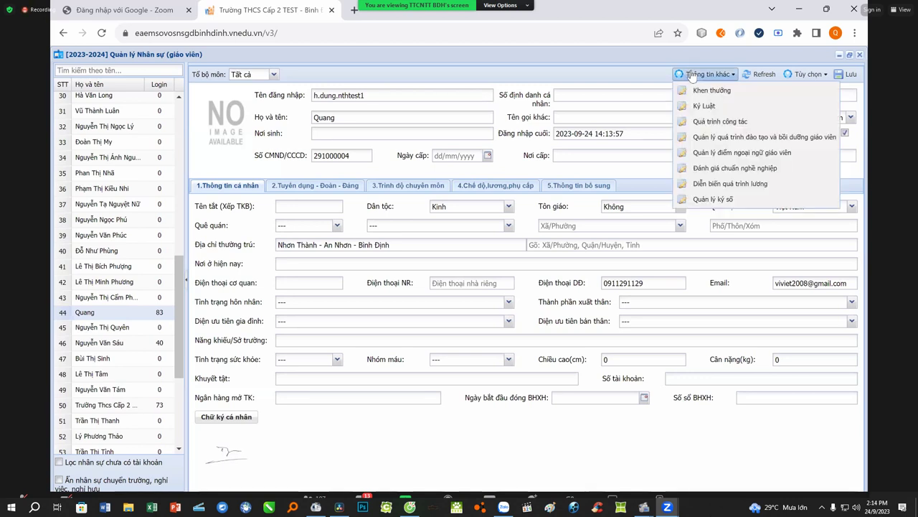
{"action": "left_click", "coordinate": [702, 201]}
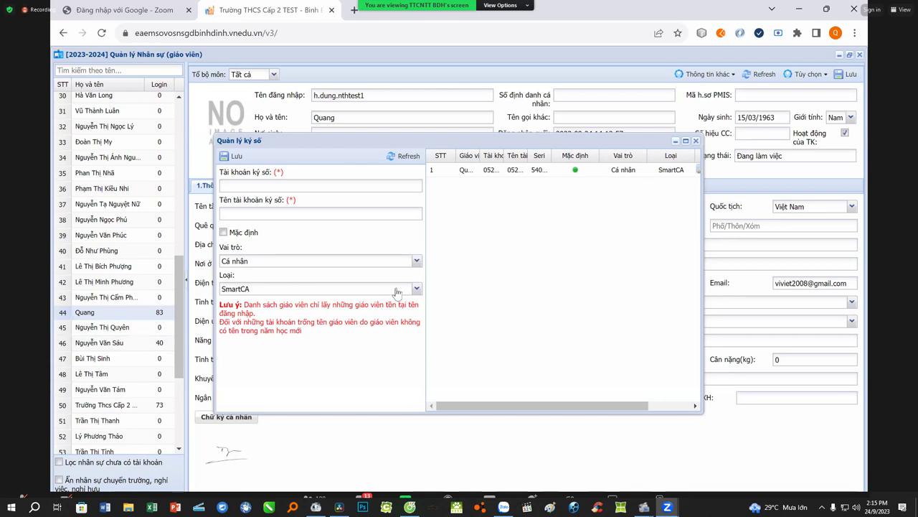
{"action": "left_click", "coordinate": [298, 188]}
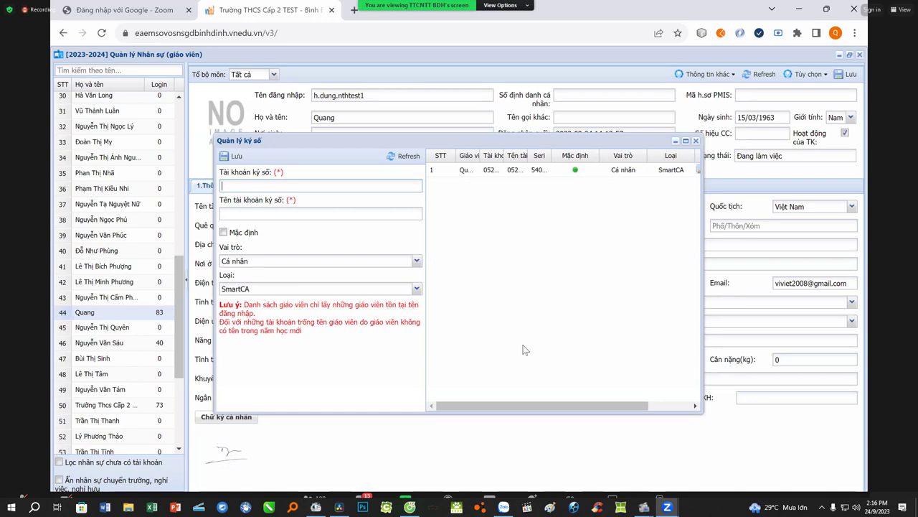
{"action": "left_click", "coordinate": [491, 170]}
{"action": "double_click", "coordinate": [491, 169]}
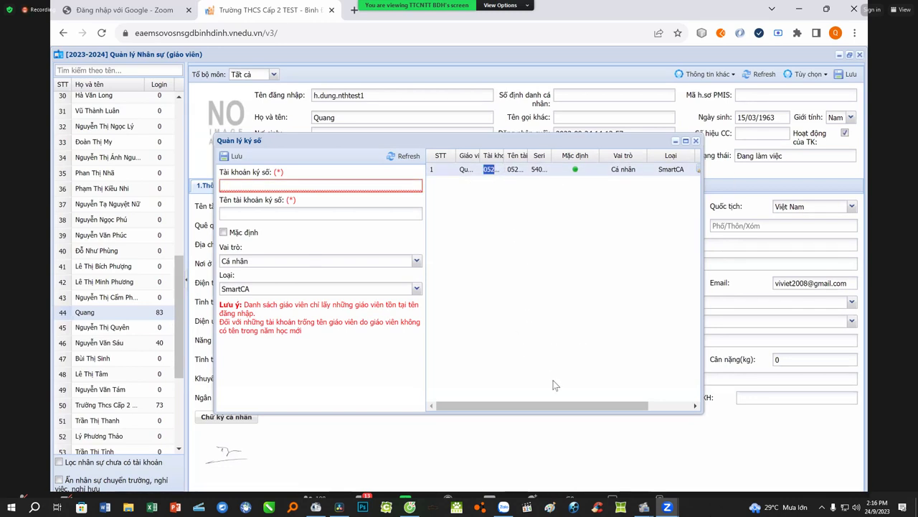
{"action": "left_click_drag", "start_coordinate": [552, 406], "coordinate": [595, 406]}
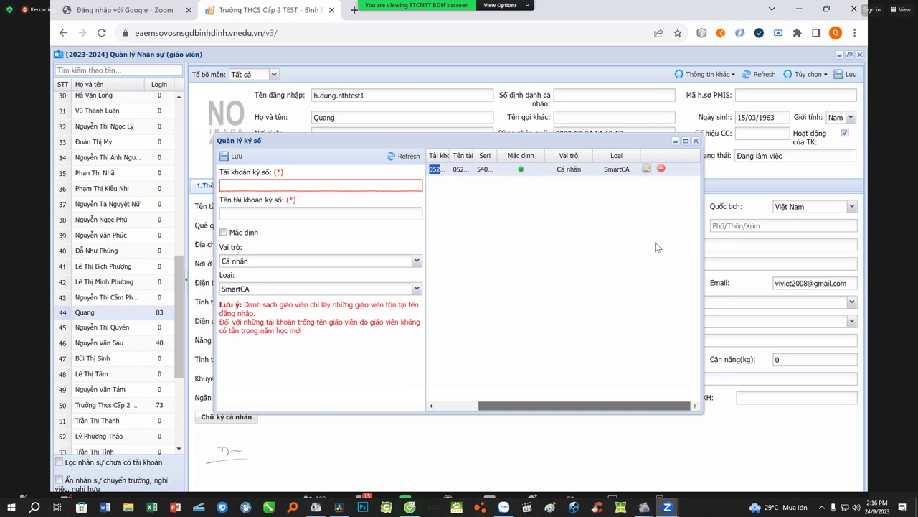
{"action": "left_click", "coordinate": [647, 170]}
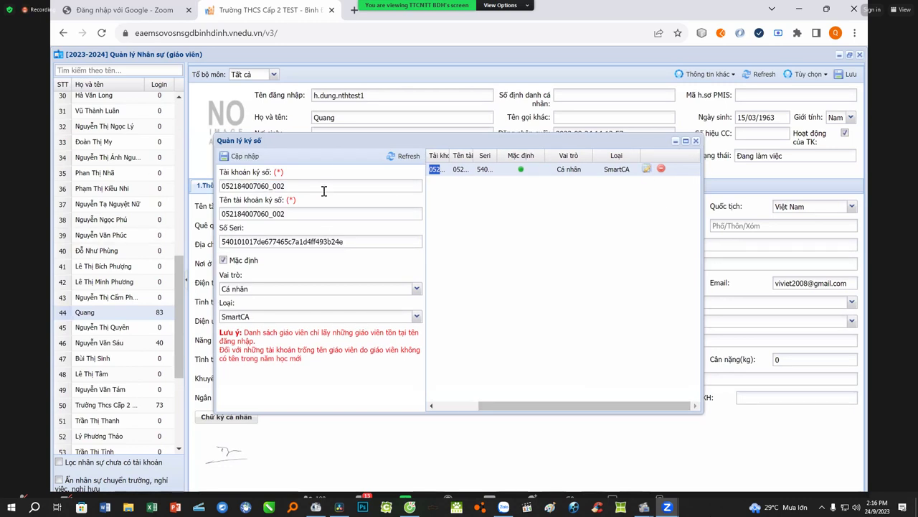
{"action": "double_click", "coordinate": [291, 187]}
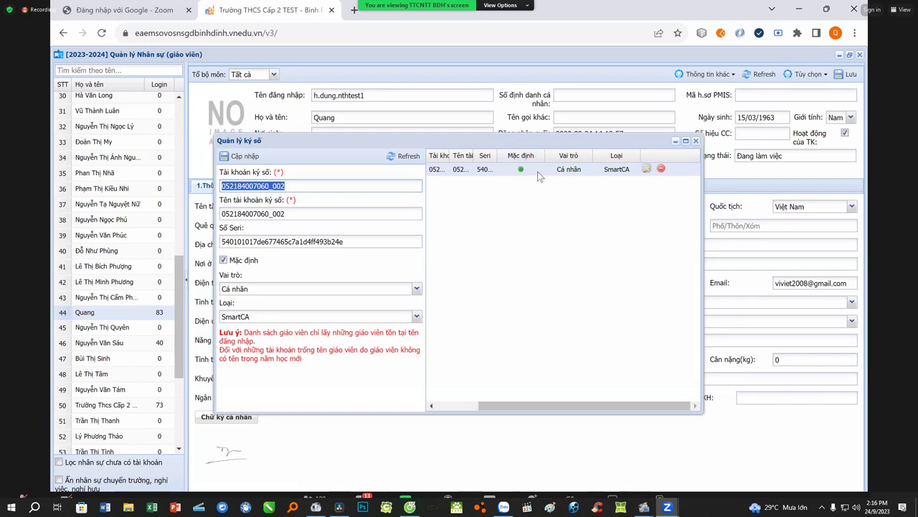
{"action": "left_click", "coordinate": [695, 141]}
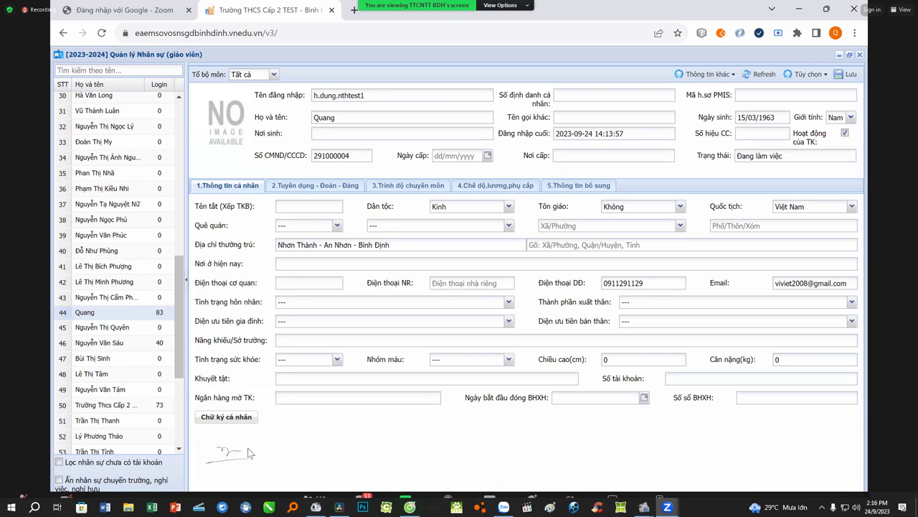
Review the image requirements for uploading the teacher's personal signature, then close the upload dialog and the personnel module
{"action": "left_click", "coordinate": [233, 418]}
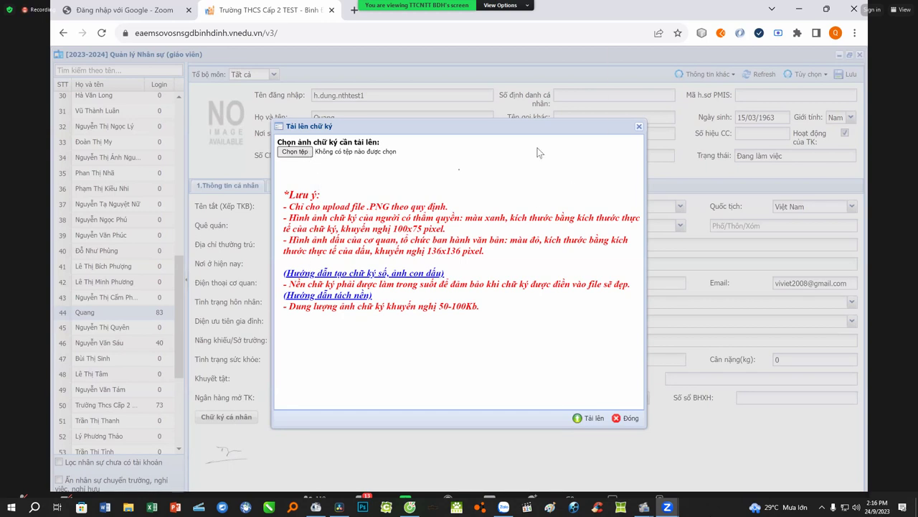
{"action": "left_click", "coordinate": [638, 127]}
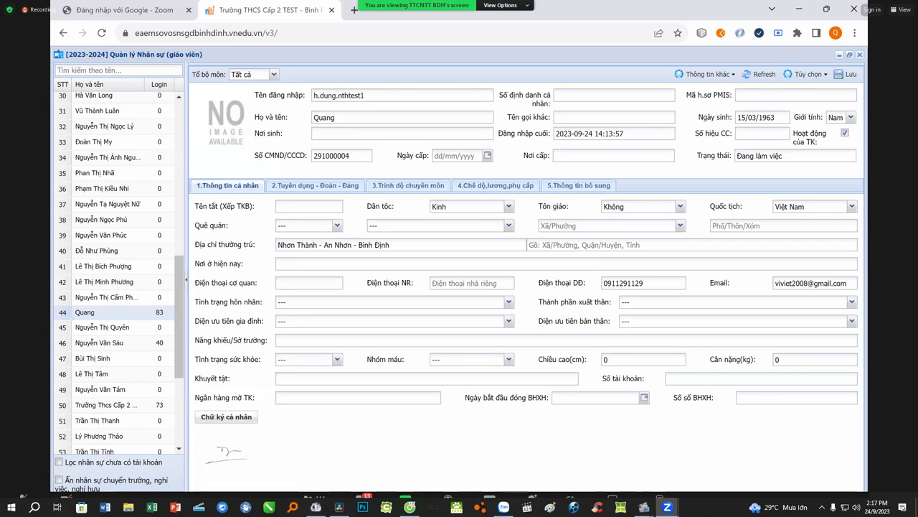
{"action": "left_click", "coordinate": [244, 419]}
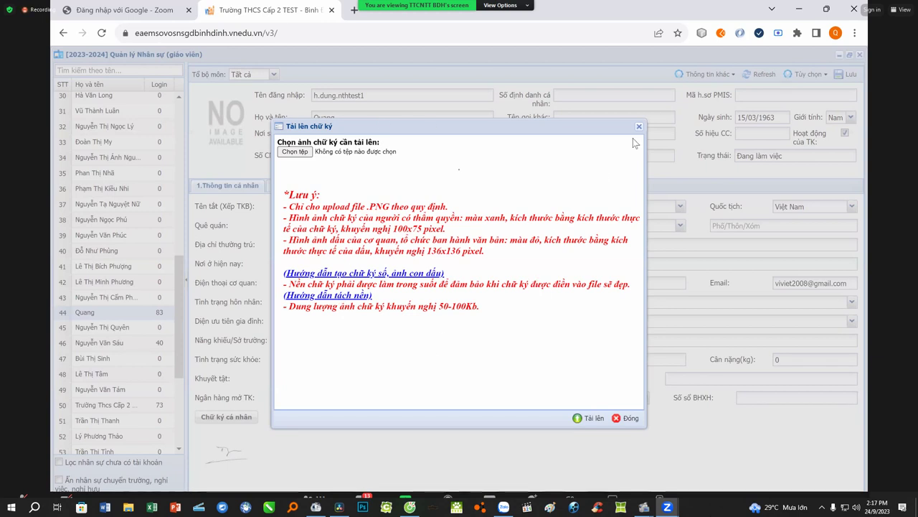
{"action": "left_click", "coordinate": [639, 128]}
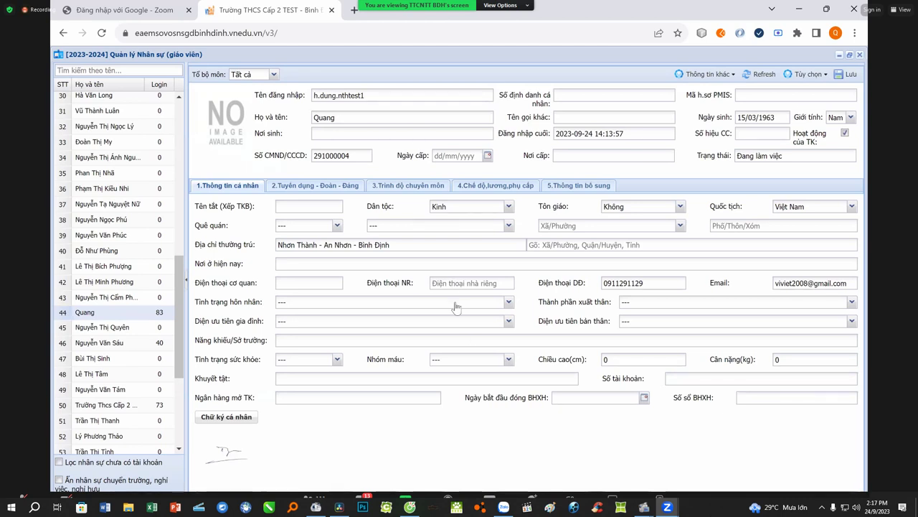
{"action": "left_click", "coordinate": [860, 56]}
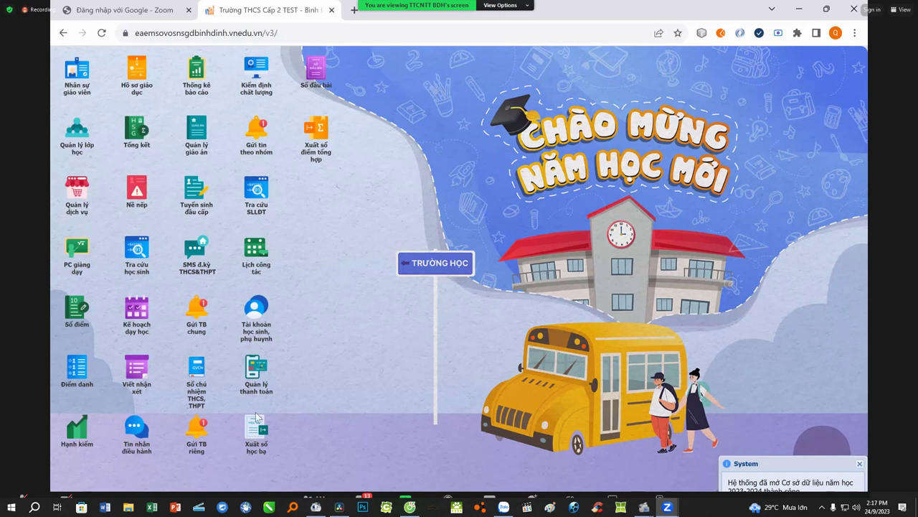
Transfer the class 6A1 report cards from Xuất sổ học bạ to digital signing, into the 6A1 folder under Sổ Điểm
{"action": "left_click", "coordinate": [252, 434]}
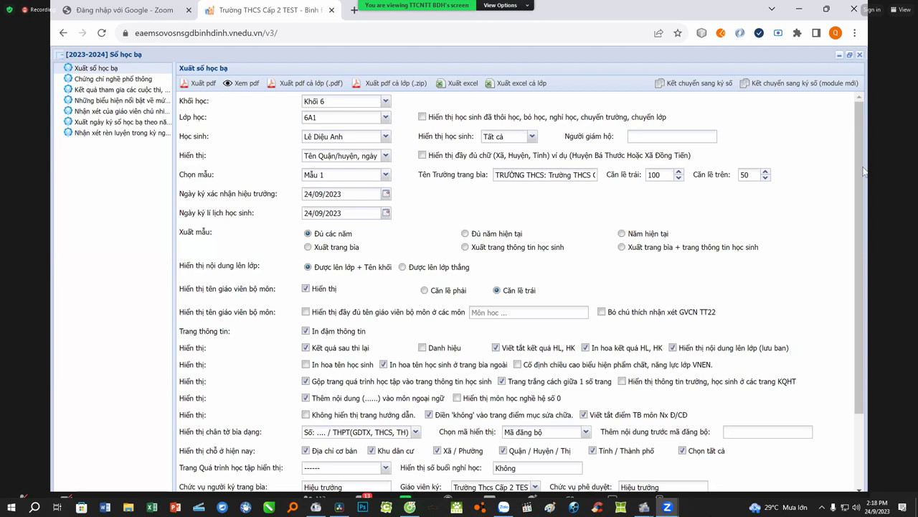
{"action": "left_click", "coordinate": [707, 84]}
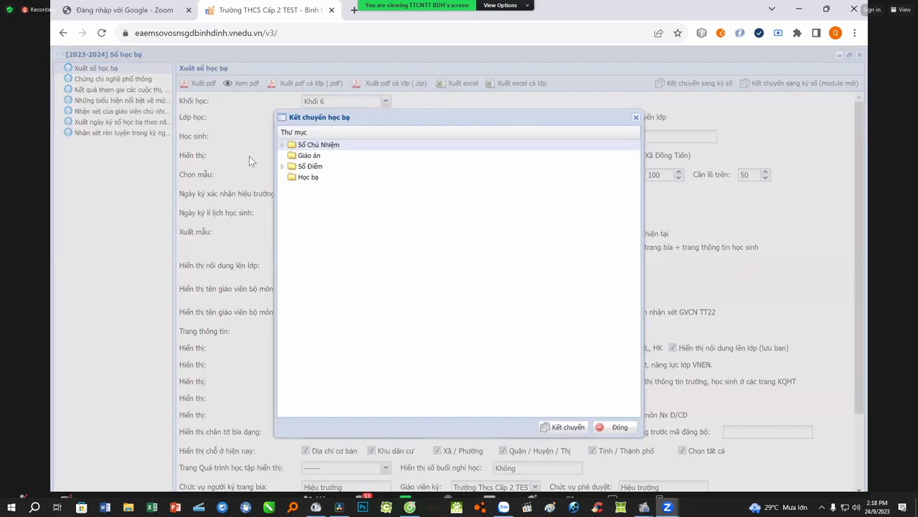
{"action": "left_click", "coordinate": [292, 177]}
{"action": "double_click", "coordinate": [291, 167]}
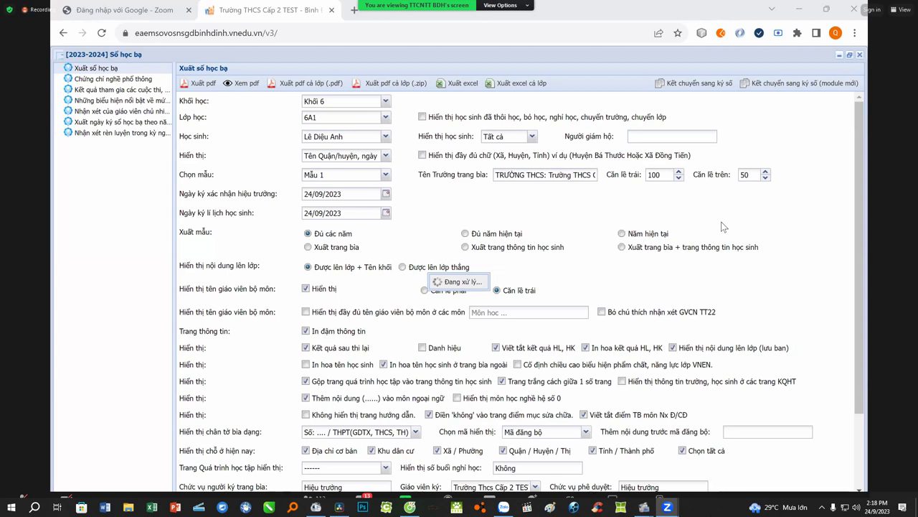
{"action": "left_click", "coordinate": [839, 56]}
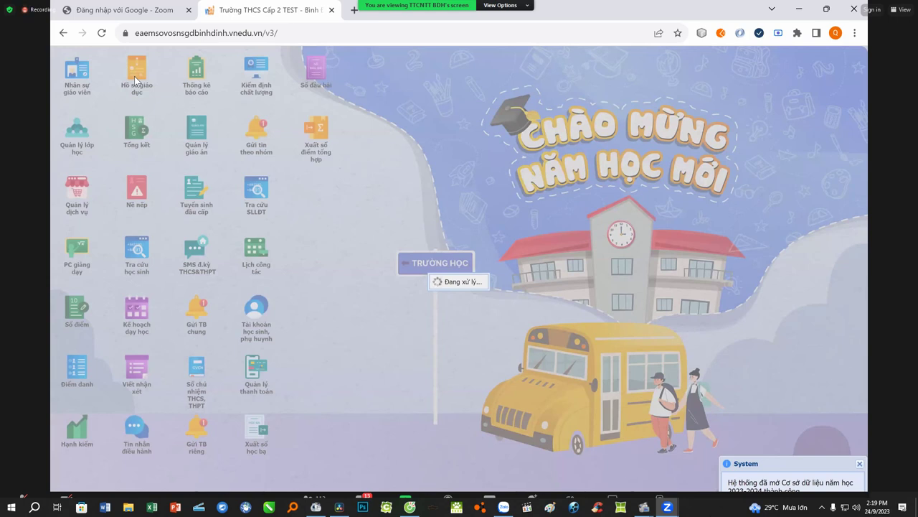
{"action": "left_click", "coordinate": [170, 7]}
{"action": "left_click", "coordinate": [245, 7]}
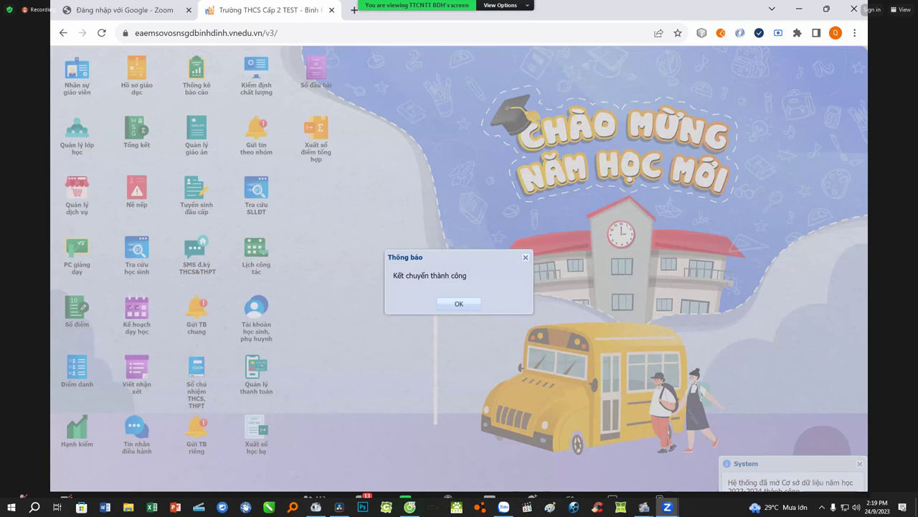
{"action": "left_click", "coordinate": [462, 304]}
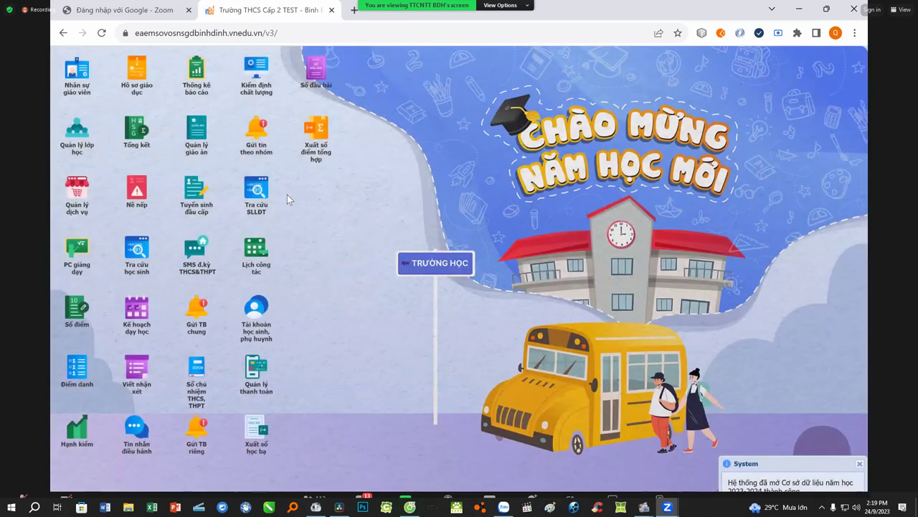
Open Hồ sơ giáo dục, expand the Sổ Chủ Nhiệm folder and list the report card files in Sổ Điểm's 6A1 folder
{"action": "left_click", "coordinate": [137, 71]}
{"action": "left_click", "coordinate": [59, 108]}
{"action": "left_click", "coordinate": [83, 120]}
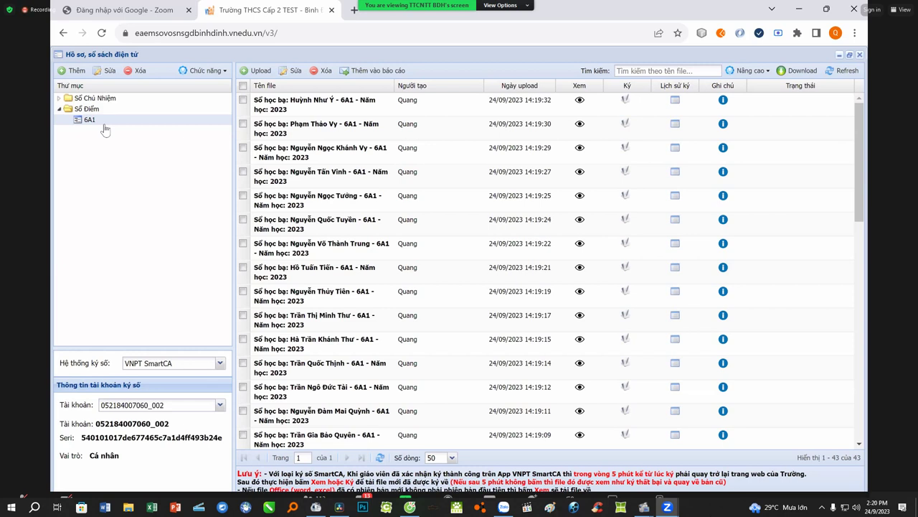
{"action": "double_click", "coordinate": [68, 99]}
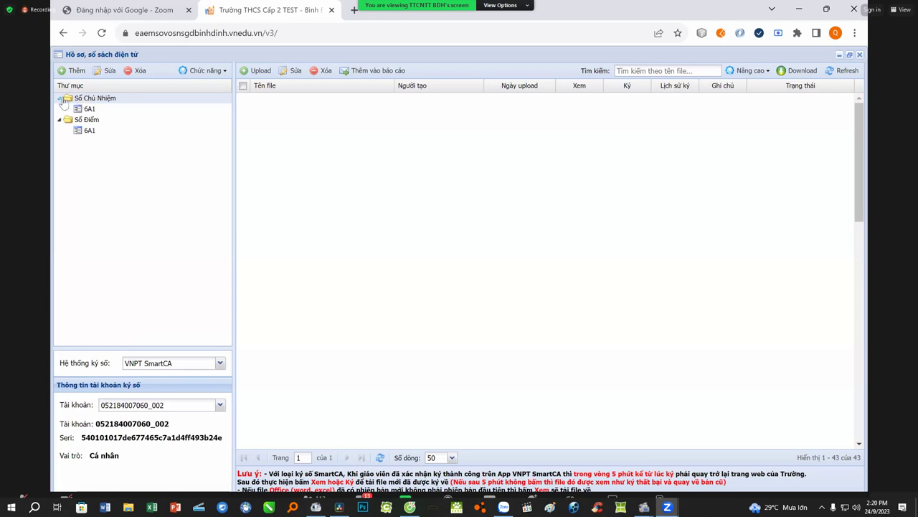
{"action": "left_click", "coordinate": [91, 136]}
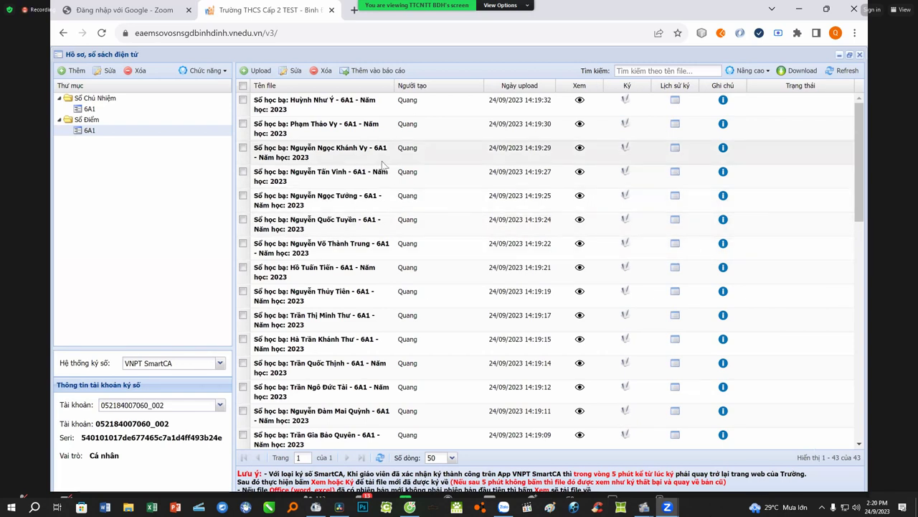
Upload the PDF 1771SGD from Downloads to Sổ Điểm's 6A1 folder with the file name SGD
{"action": "scroll", "coordinate": [864, 231], "scroll_direction": "down", "scroll_amount": 10}
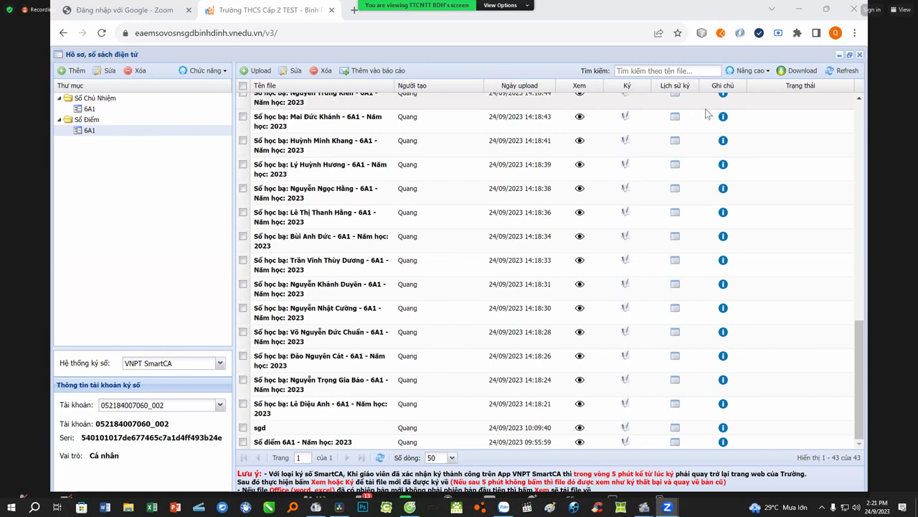
{"action": "left_click", "coordinate": [802, 70]}
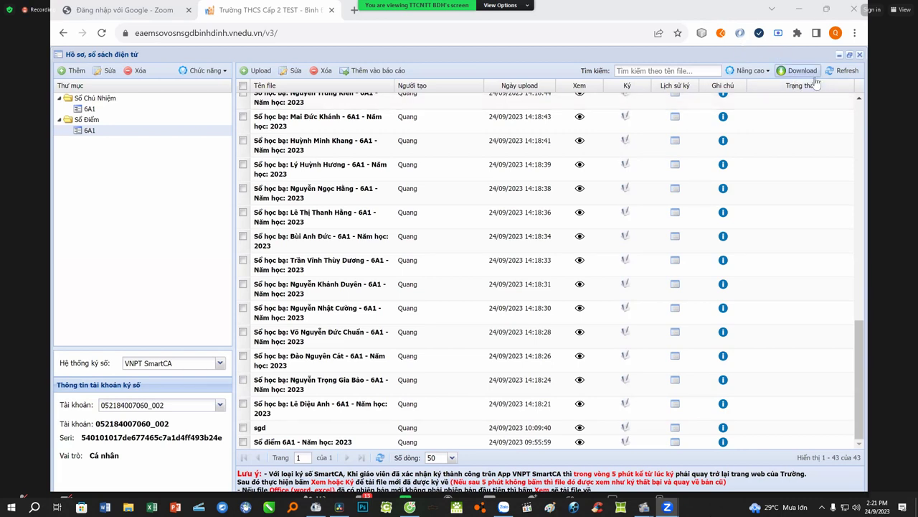
{"action": "left_click", "coordinate": [257, 72]}
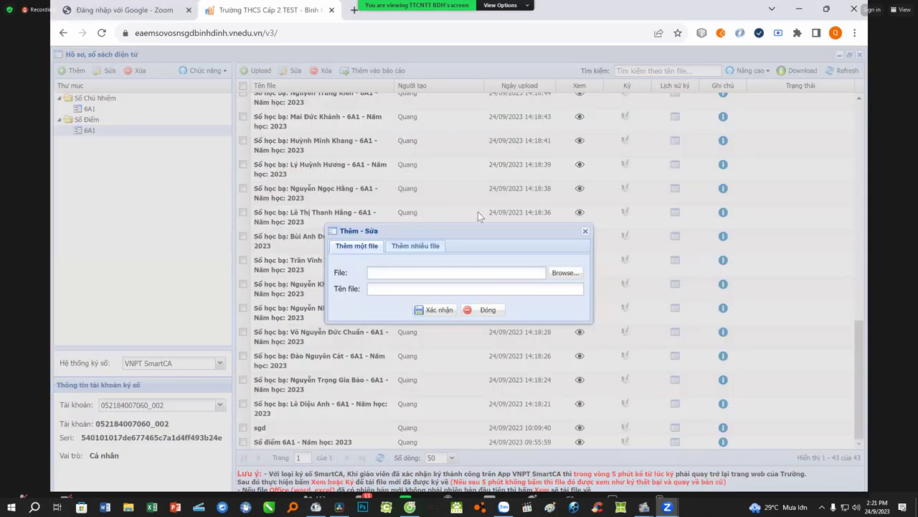
{"action": "left_click", "coordinate": [565, 273]}
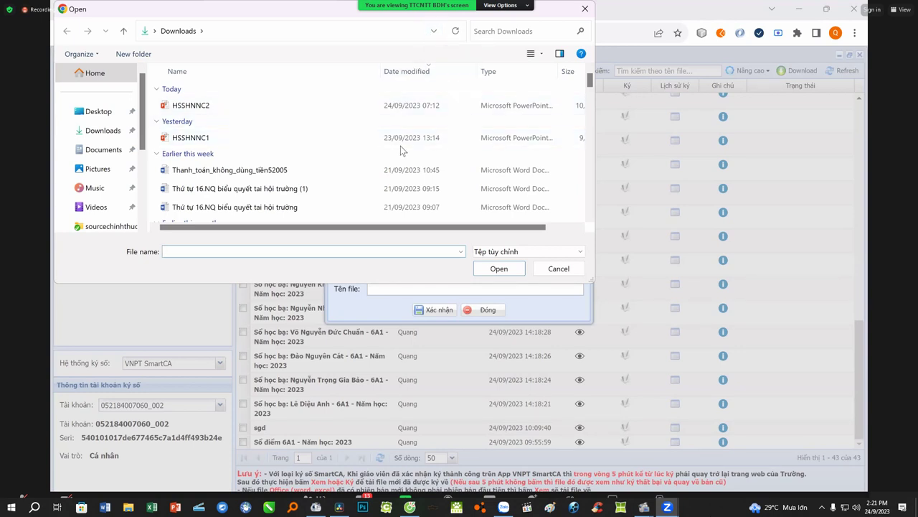
{"action": "scroll", "coordinate": [403, 157], "scroll_direction": "down", "scroll_amount": 3}
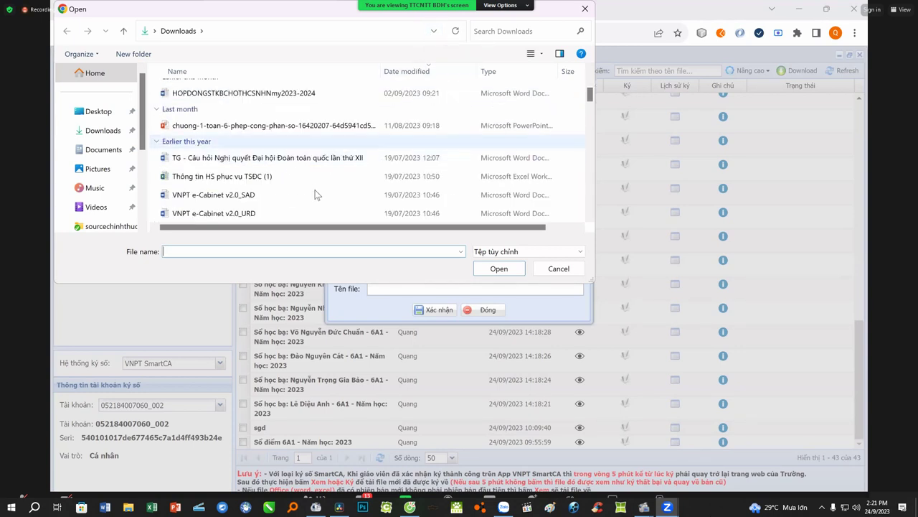
{"action": "scroll", "coordinate": [315, 195], "scroll_direction": "down", "scroll_amount": 3}
{"action": "left_click", "coordinate": [204, 157]}
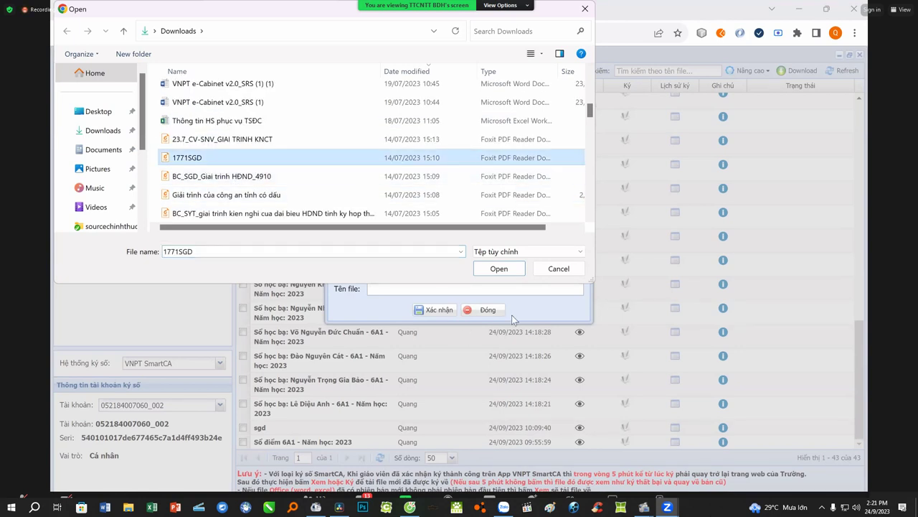
{"action": "left_click", "coordinate": [520, 275]}
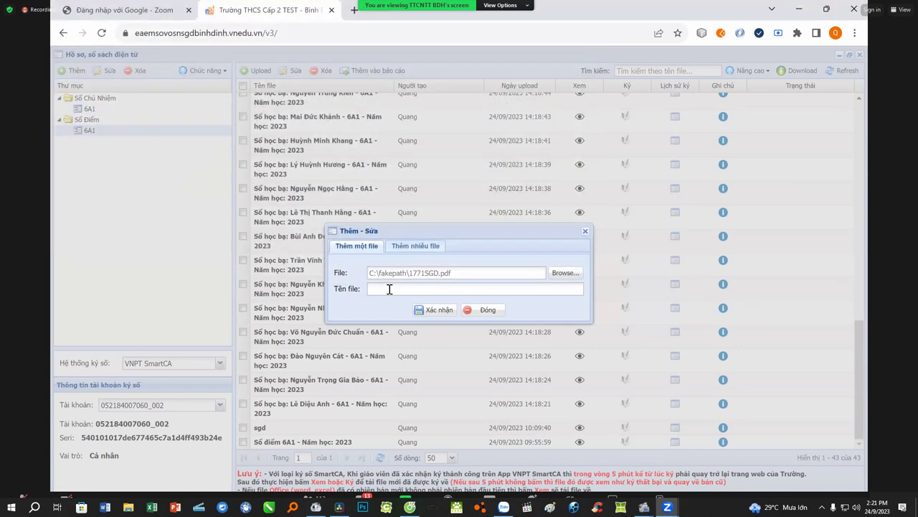
{"action": "type", "text": "SGD"}
{"action": "left_click", "coordinate": [433, 310]}
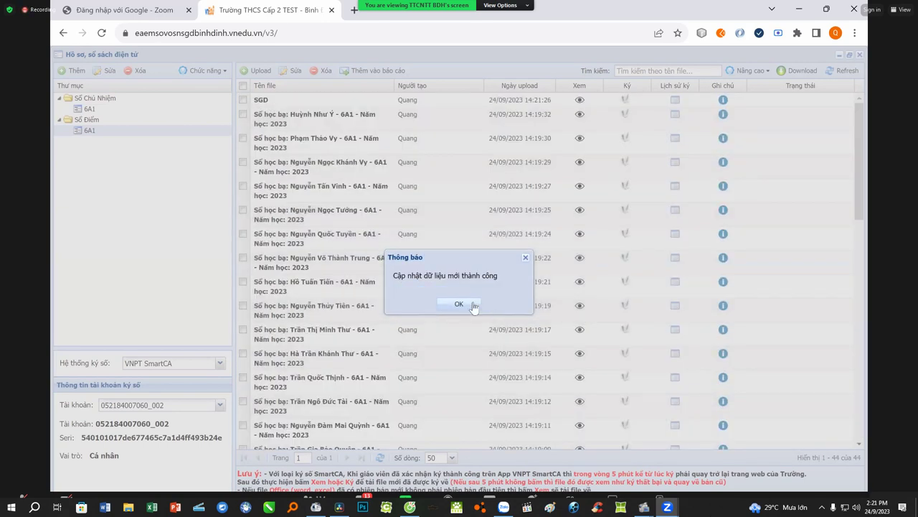
{"action": "left_click", "coordinate": [459, 304]}
Select the uploaded SGD file and open it for SmartCA signing, accepting the signing confirmation
{"action": "scroll", "coordinate": [473, 306], "scroll_direction": "down", "scroll_amount": 5}
{"action": "scroll", "coordinate": [474, 308], "scroll_direction": "down", "scroll_amount": 5}
{"action": "scroll", "coordinate": [473, 307], "scroll_direction": "up", "scroll_amount": 10}
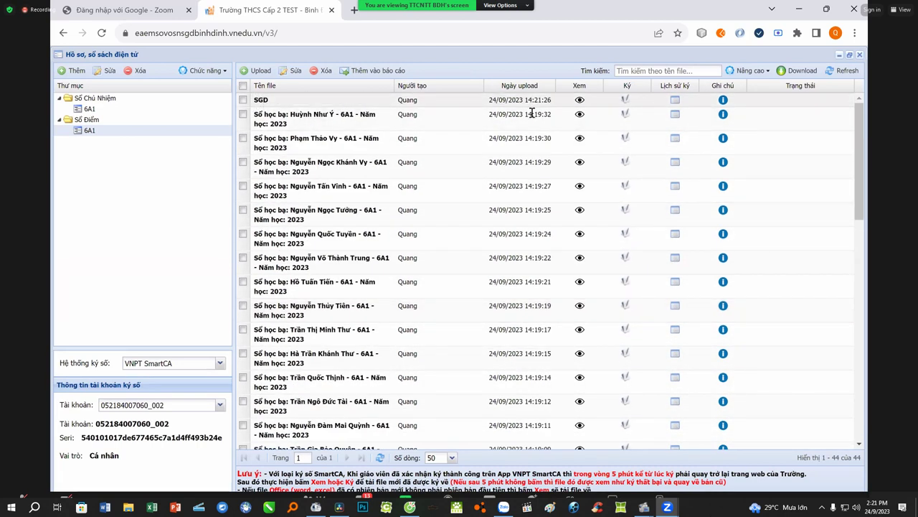
{"action": "left_click_drag", "start_coordinate": [552, 100], "coordinate": [244, 101]}
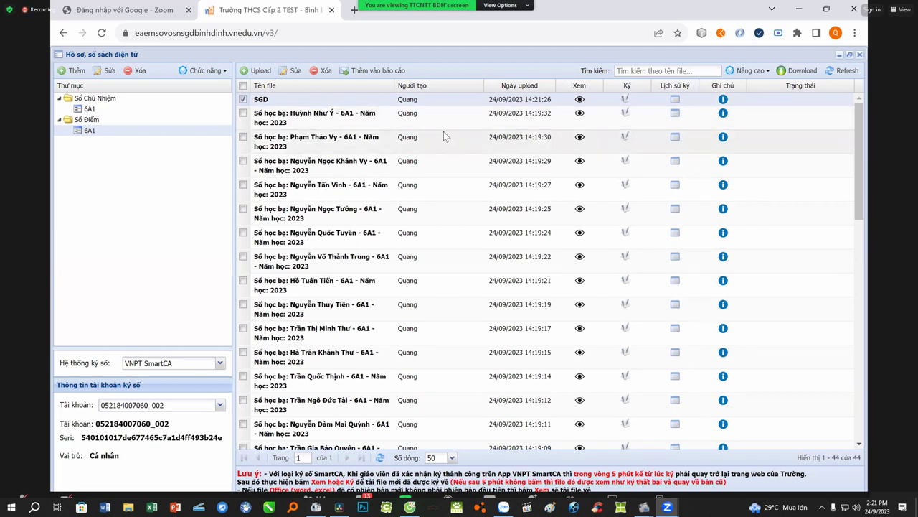
{"action": "left_click", "coordinate": [626, 101]}
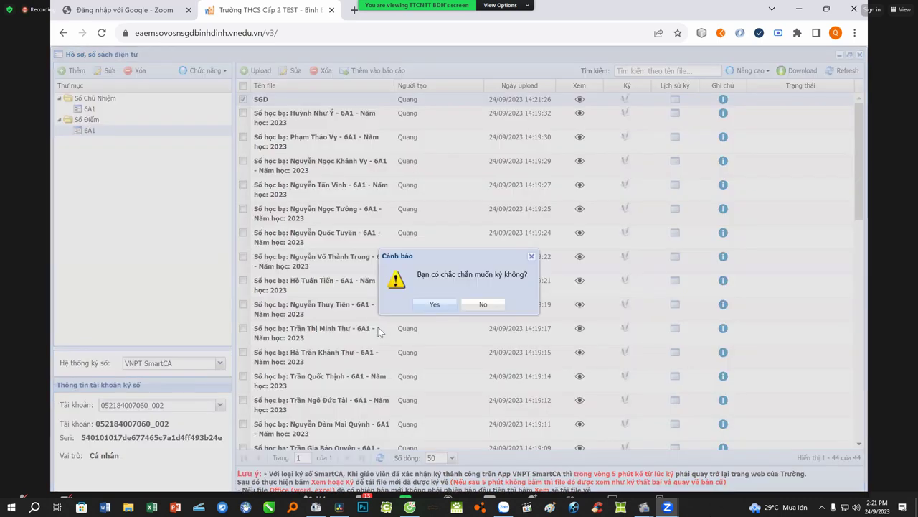
{"action": "left_click", "coordinate": [441, 306]}
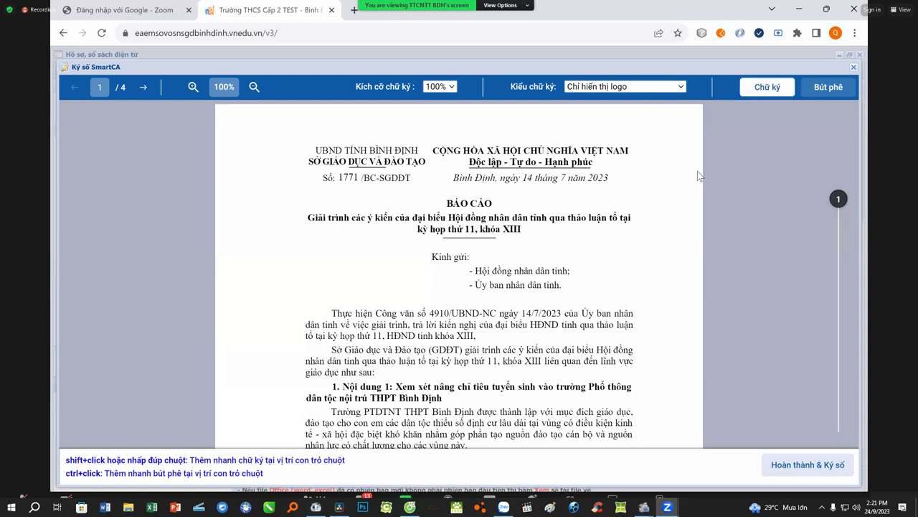
{"action": "double_click", "coordinate": [639, 284]}
{"action": "mouse_move", "coordinate": [641, 188]}
{"action": "left_mouse_down"}
{"action": "mouse_move", "coordinate": [645, 165]}
{"action": "mouse_move", "coordinate": [649, 207]}
{"action": "mouse_move", "coordinate": [646, 161]}
{"action": "mouse_move", "coordinate": [652, 254]}
{"action": "left_mouse_up"}
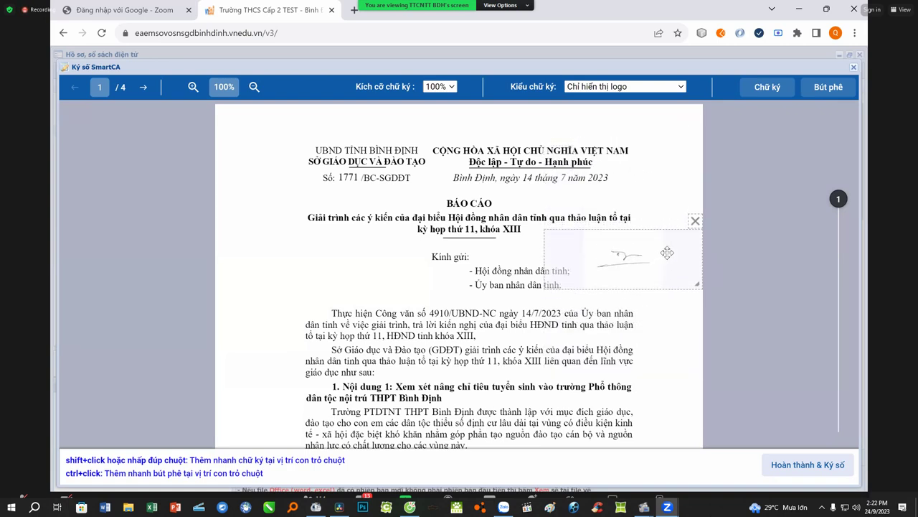
{"action": "left_click", "coordinate": [694, 223]}
{"action": "left_click", "coordinate": [558, 233]}
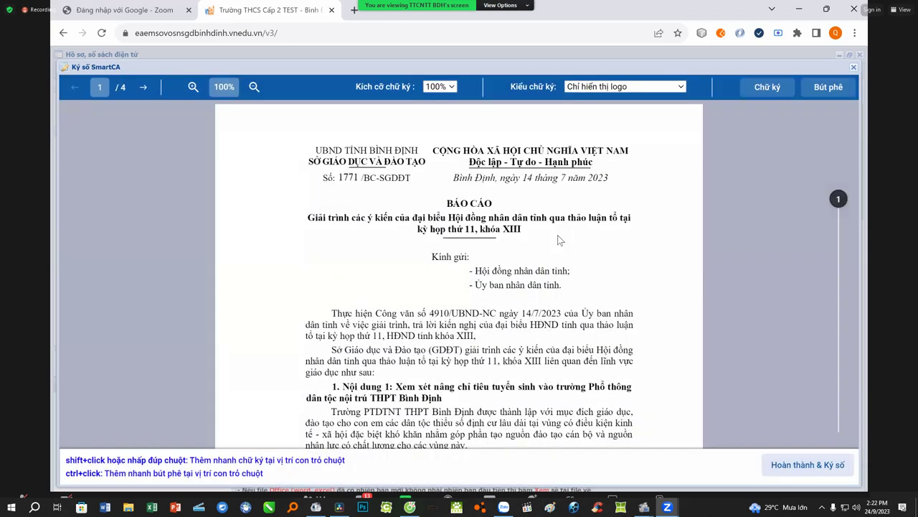
{"action": "left_click", "coordinate": [757, 91]}
{"action": "mouse_move", "coordinate": [434, 302]}
{"action": "left_mouse_down"}
{"action": "mouse_move", "coordinate": [503, 272]}
{"action": "mouse_move", "coordinate": [459, 230]}
{"action": "mouse_move", "coordinate": [524, 287]}
{"action": "mouse_move", "coordinate": [557, 246]}
{"action": "mouse_move", "coordinate": [596, 248]}
{"action": "mouse_move", "coordinate": [587, 179]}
{"action": "mouse_move", "coordinate": [599, 175]}
{"action": "left_mouse_up"}
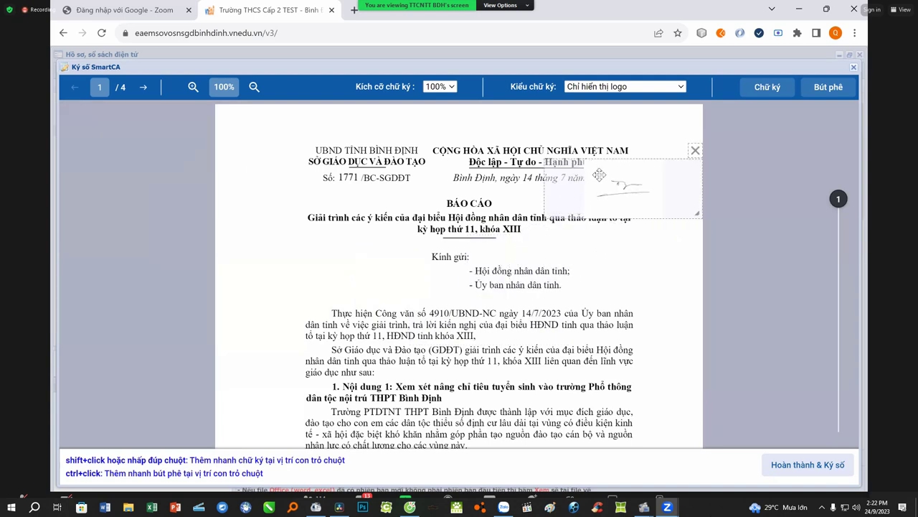
{"action": "left_click", "coordinate": [695, 150]}
{"action": "key", "text": "Return"}
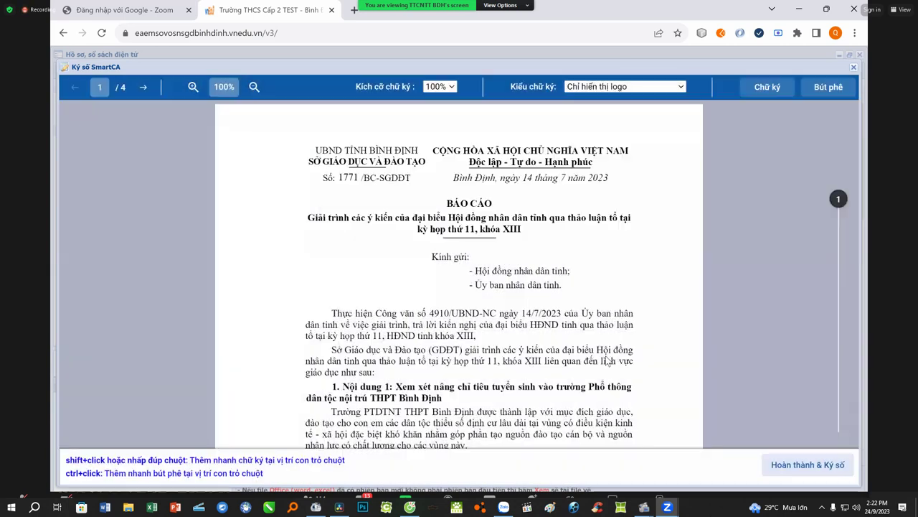
Place the signature under the last paragraph of page 1 and narrow its frame to fit the signature image
{"action": "scroll", "coordinate": [607, 363], "scroll_direction": "down", "scroll_amount": 10}
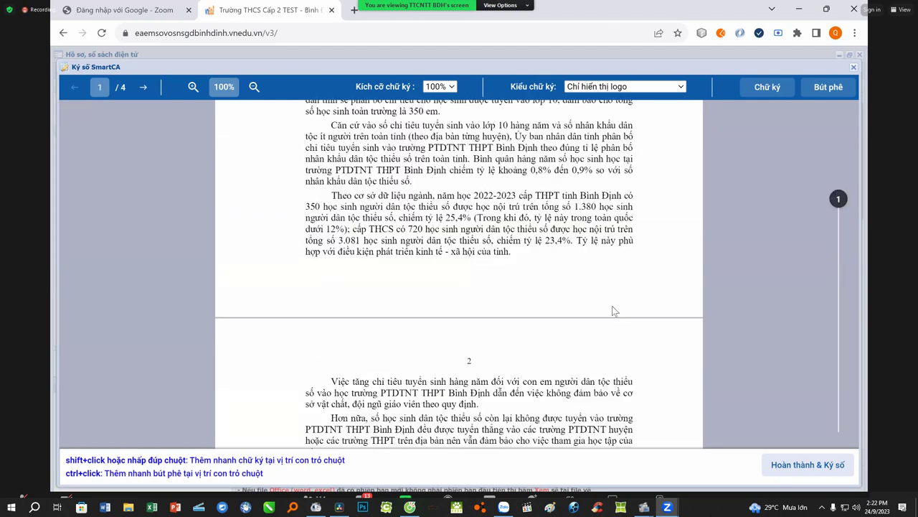
{"action": "left_click", "coordinate": [619, 300], "text": "shift"}
{"action": "left_click_drag", "start_coordinate": [619, 300], "coordinate": [618, 280]}
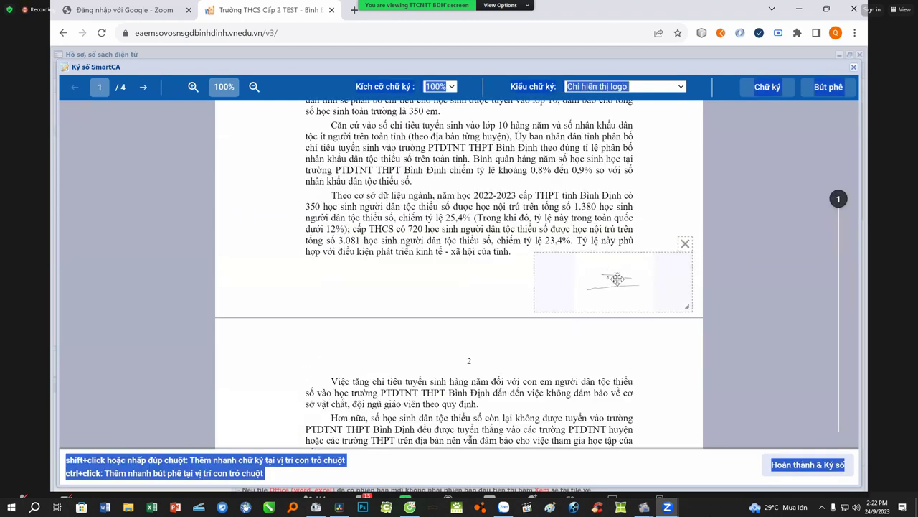
{"action": "mouse_move", "coordinate": [693, 312]}
{"action": "left_mouse_down"}
{"action": "mouse_move", "coordinate": [616, 314]}
{"action": "mouse_move", "coordinate": [649, 276]}
{"action": "left_mouse_up"}
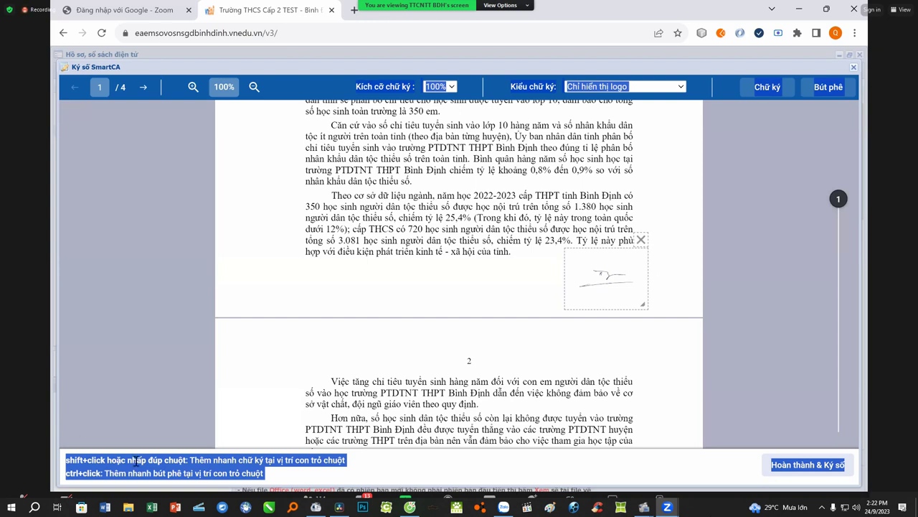
{"action": "left_click", "coordinate": [384, 459]}
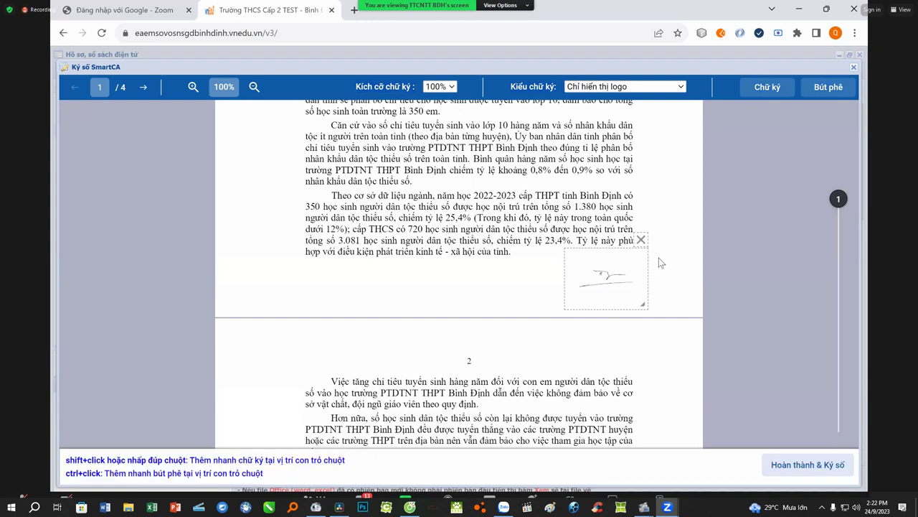
Complete the digital signing of the SGD file and declare it approved in the SmartCA app, dismissing the resulting notice
{"action": "left_click", "coordinate": [808, 464]}
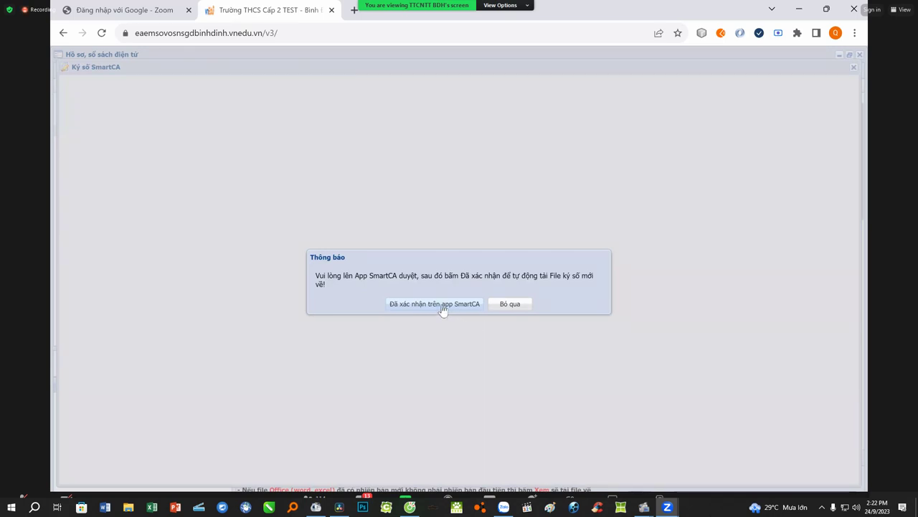
{"action": "left_click", "coordinate": [443, 305]}
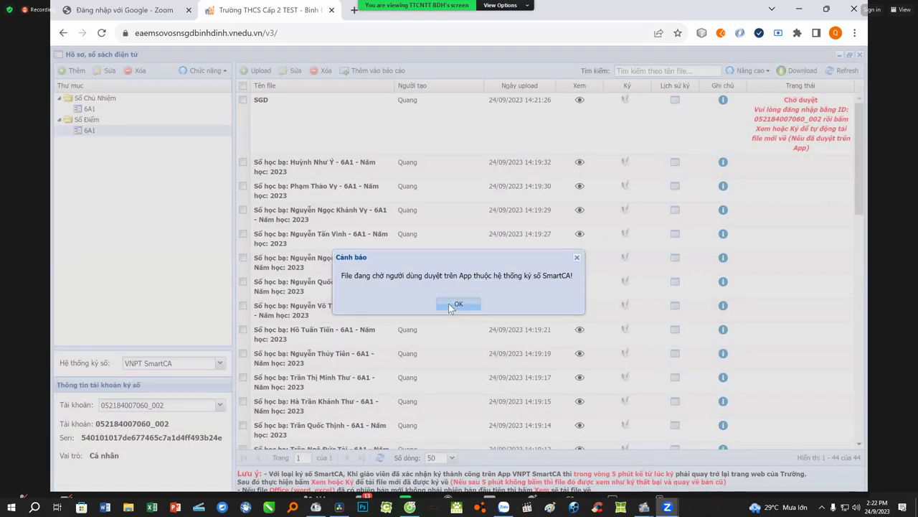
{"action": "left_click", "coordinate": [448, 303]}
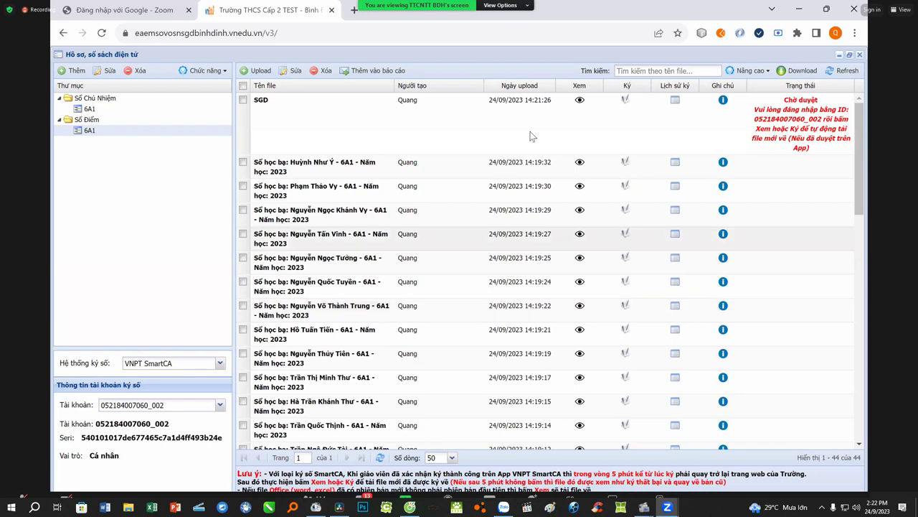
Refresh the file list, open SGD to load its signed version and check the signature on page 1, then close the viewer
{"action": "left_click", "coordinate": [842, 74]}
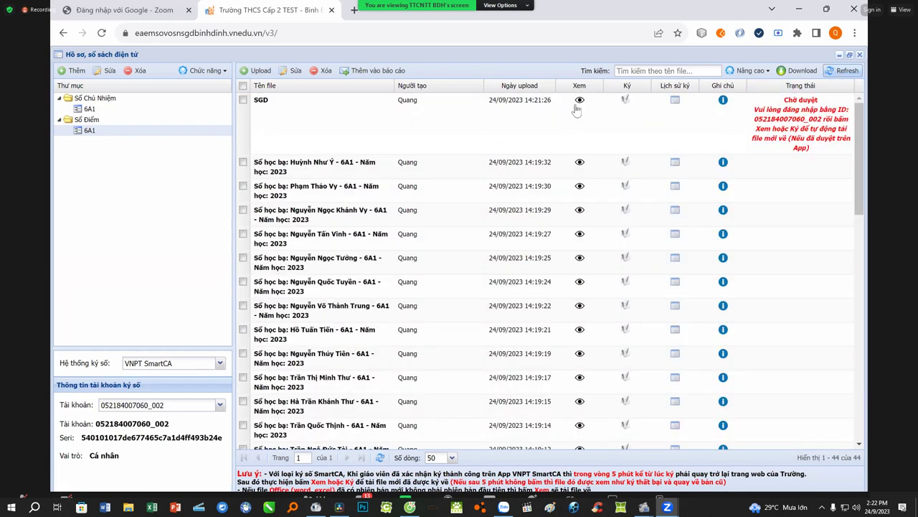
{"action": "left_click", "coordinate": [580, 100]}
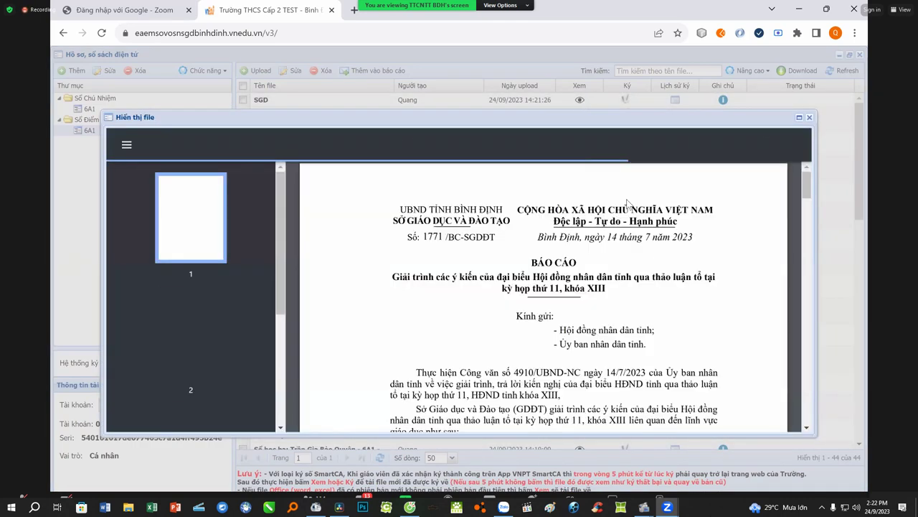
{"action": "scroll", "coordinate": [651, 257], "scroll_direction": "down", "scroll_amount": 10}
{"action": "scroll", "coordinate": [652, 257], "scroll_direction": "up", "scroll_amount": 3}
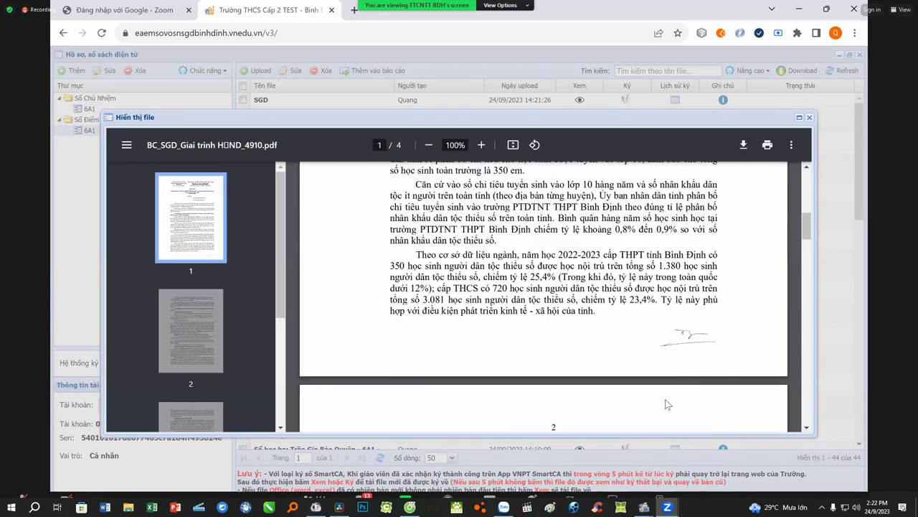
{"action": "left_click", "coordinate": [810, 118]}
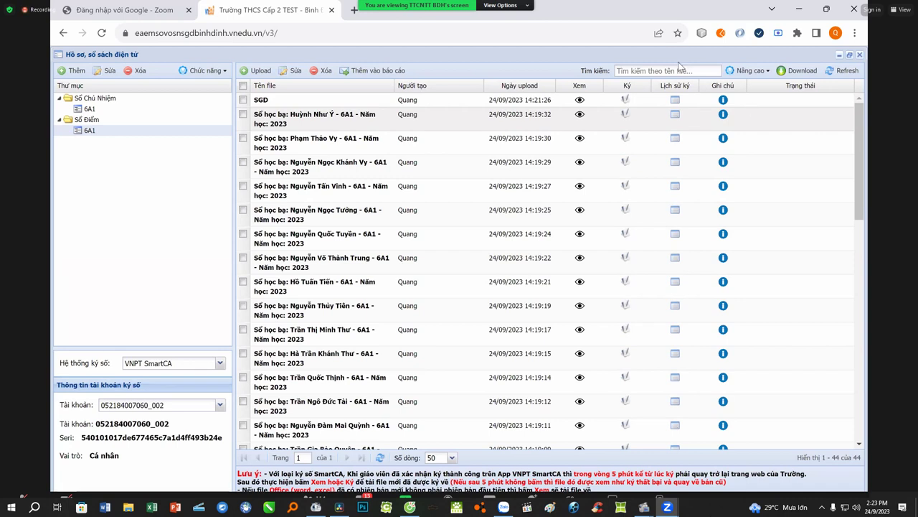
Select the seven report cards listed directly below SGD and open them for SmartCA signing
{"action": "left_click", "coordinate": [243, 114]}
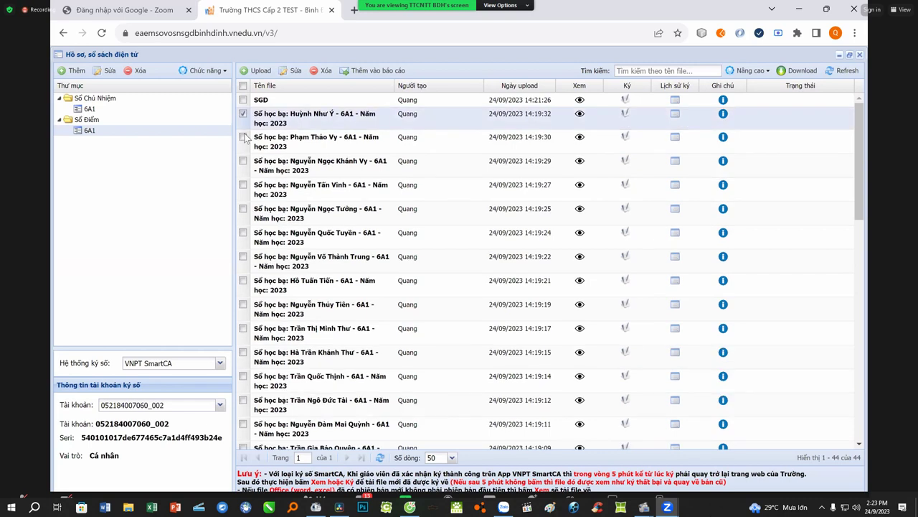
{"action": "left_click", "coordinate": [243, 138]}
{"action": "left_click", "coordinate": [243, 160]}
{"action": "left_click", "coordinate": [243, 183]}
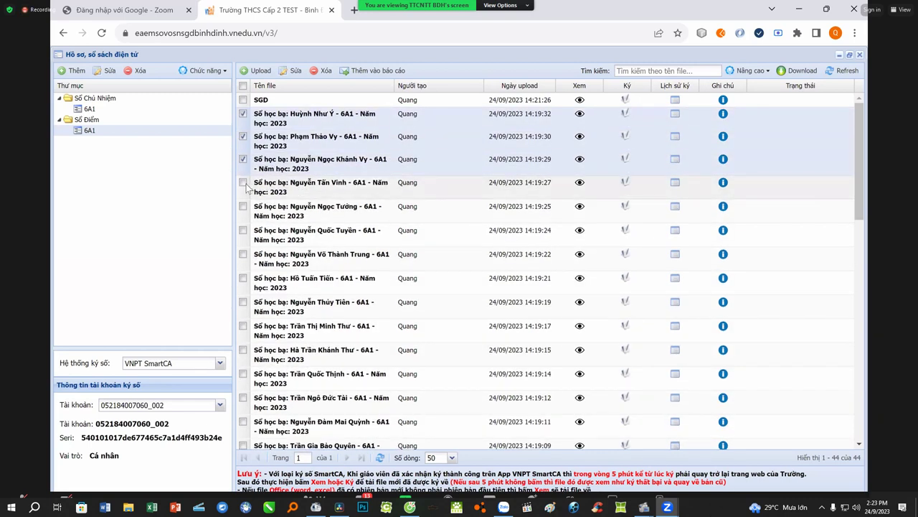
{"action": "left_click", "coordinate": [243, 206]}
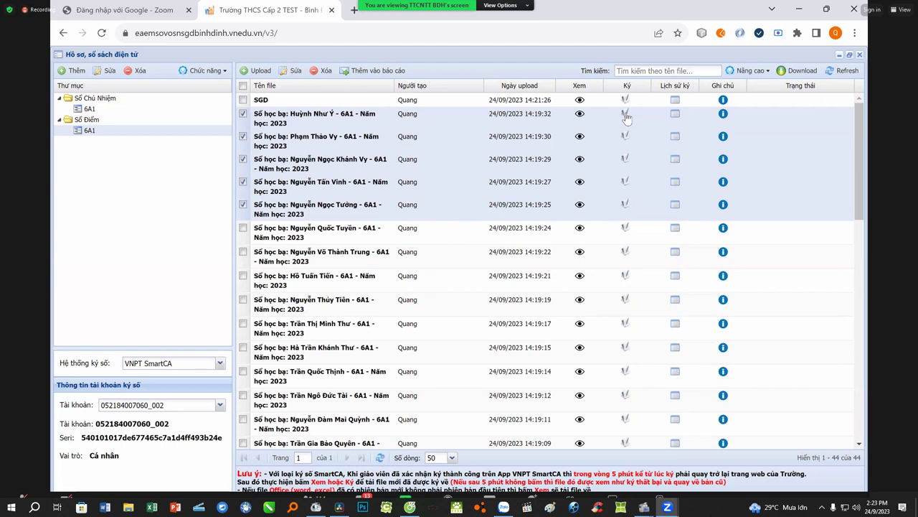
{"action": "left_click", "coordinate": [243, 228]}
{"action": "left_click", "coordinate": [243, 250]}
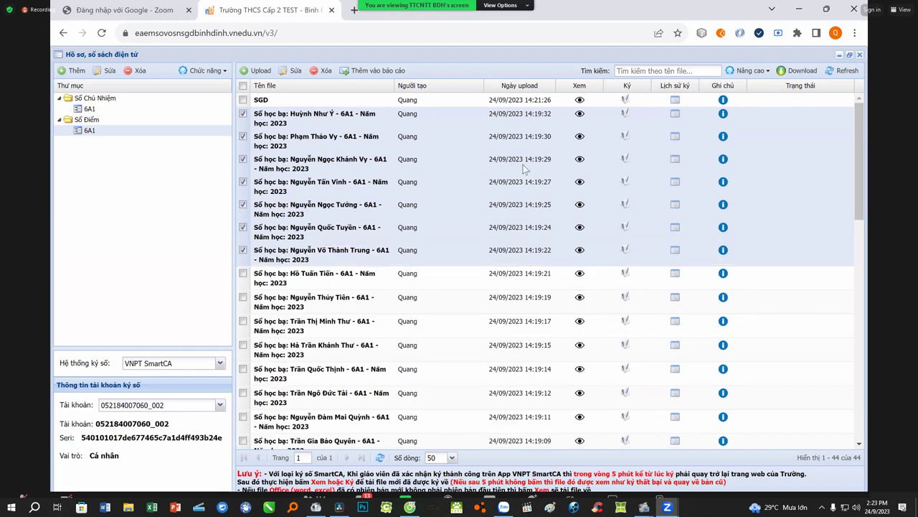
{"action": "left_click", "coordinate": [625, 114]}
{"action": "left_click", "coordinate": [451, 307]}
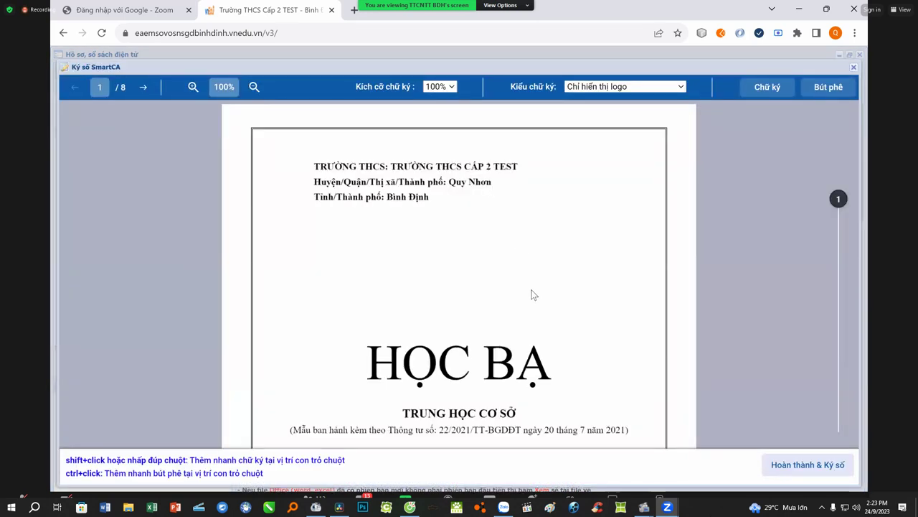
Place the signature beside the teacher's name in the Toán học row on page 6 and shrink its frame to fit the cell
{"action": "scroll", "coordinate": [532, 292], "scroll_direction": "down", "scroll_amount": 5}
{"action": "scroll", "coordinate": [533, 291], "scroll_direction": "down", "scroll_amount": 15}
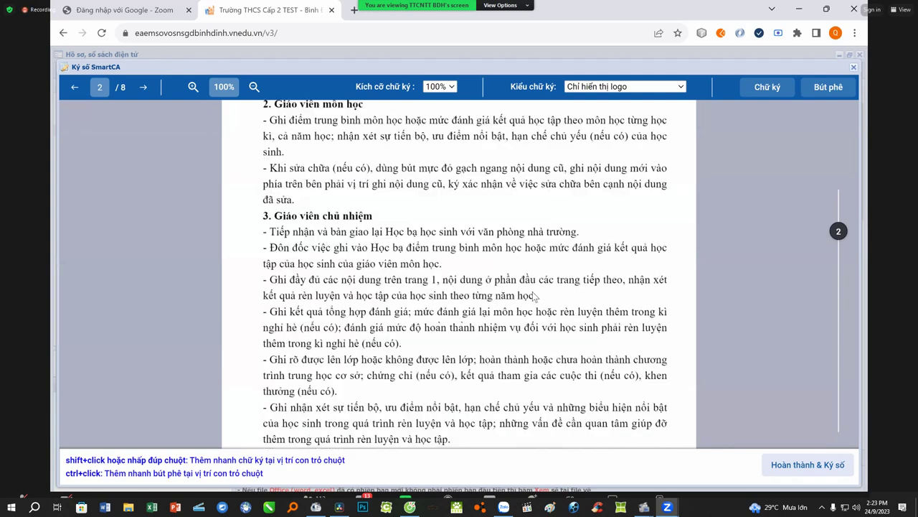
{"action": "scroll", "coordinate": [533, 296], "scroll_direction": "down", "scroll_amount": 10}
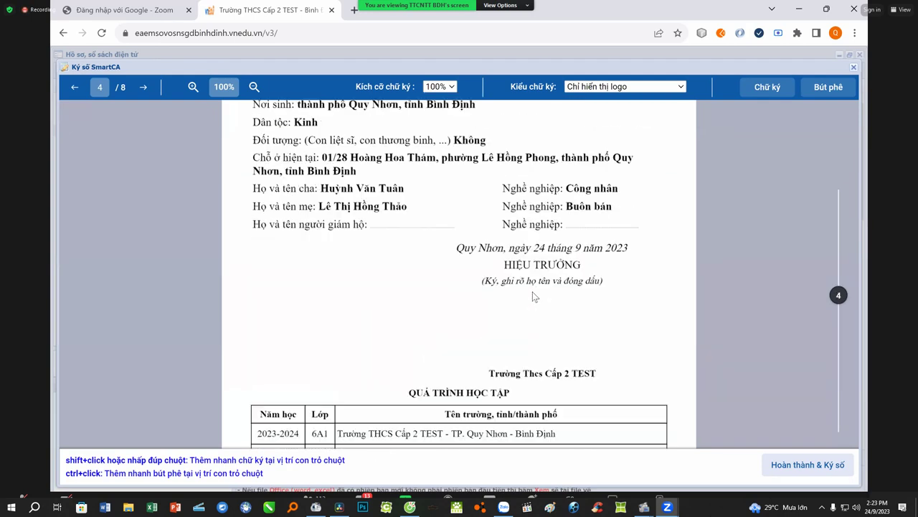
{"action": "scroll", "coordinate": [532, 296], "scroll_direction": "down", "scroll_amount": 10}
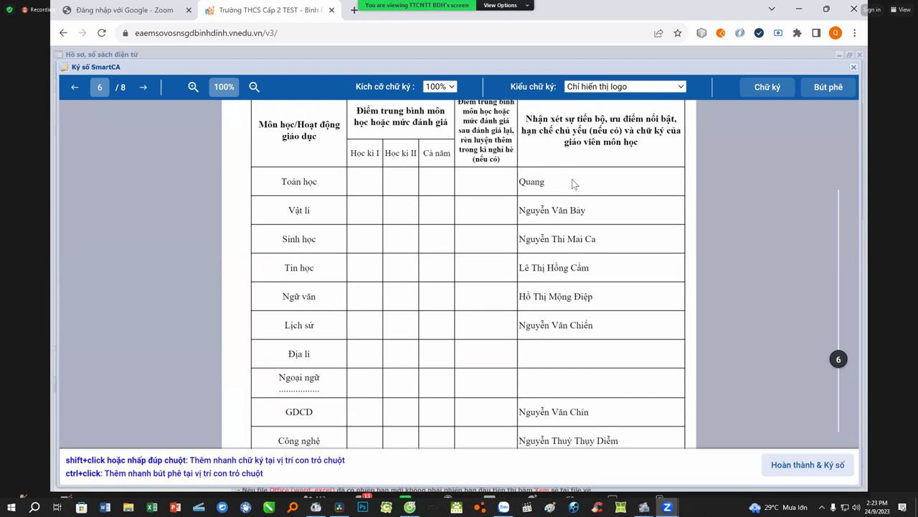
{"action": "double_click", "coordinate": [660, 184]}
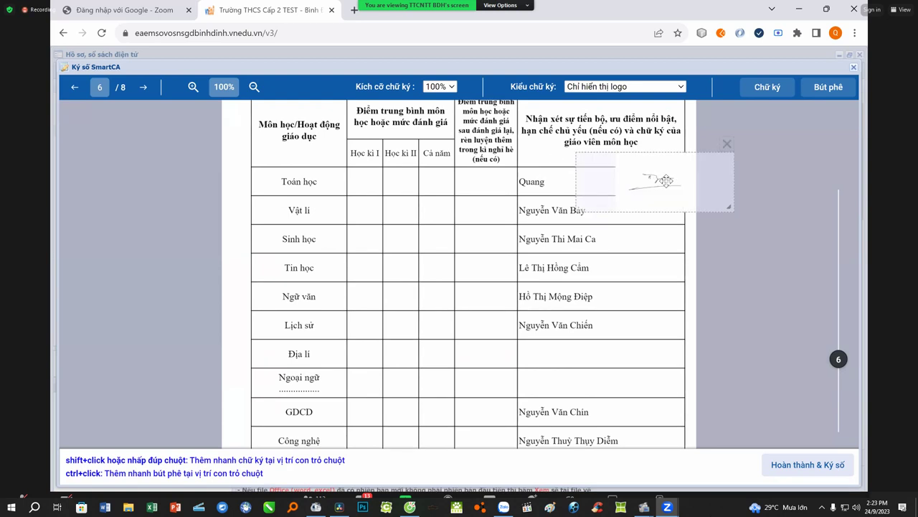
{"action": "mouse_move", "coordinate": [728, 208]}
{"action": "left_mouse_down"}
{"action": "mouse_move", "coordinate": [665, 208]}
{"action": "mouse_move", "coordinate": [652, 186]}
{"action": "mouse_move", "coordinate": [625, 180]}
{"action": "left_mouse_up"}
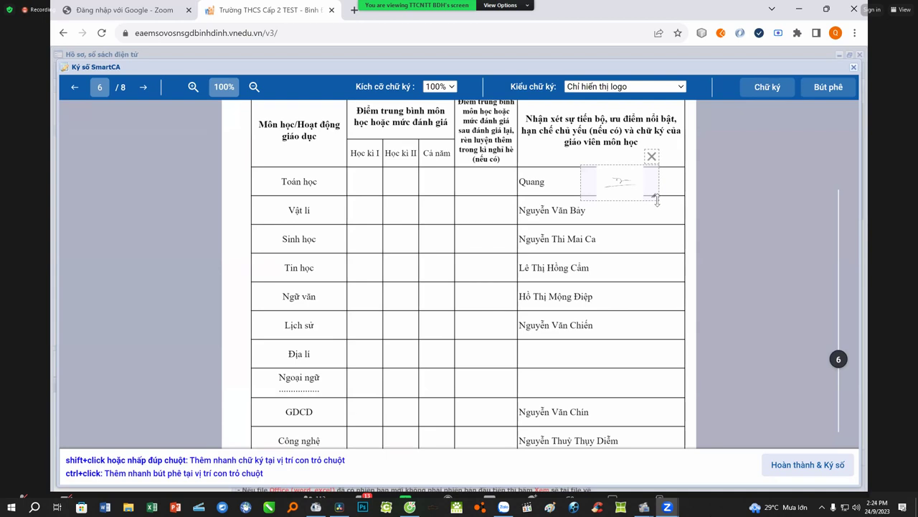
{"action": "left_click_drag", "start_coordinate": [655, 197], "coordinate": [630, 185]}
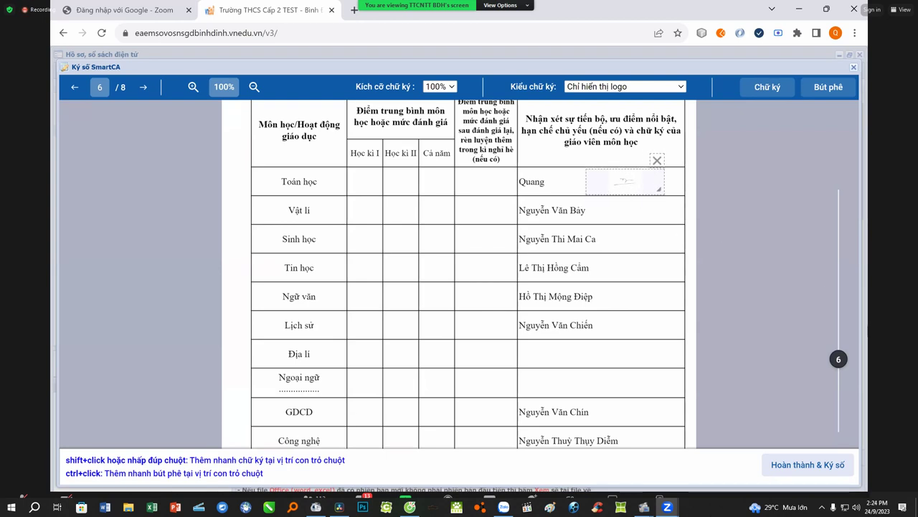
Complete the signing of the report cards, declare it approved in the SmartCA app, and review the statuses in the file list
{"action": "left_click", "coordinate": [811, 461]}
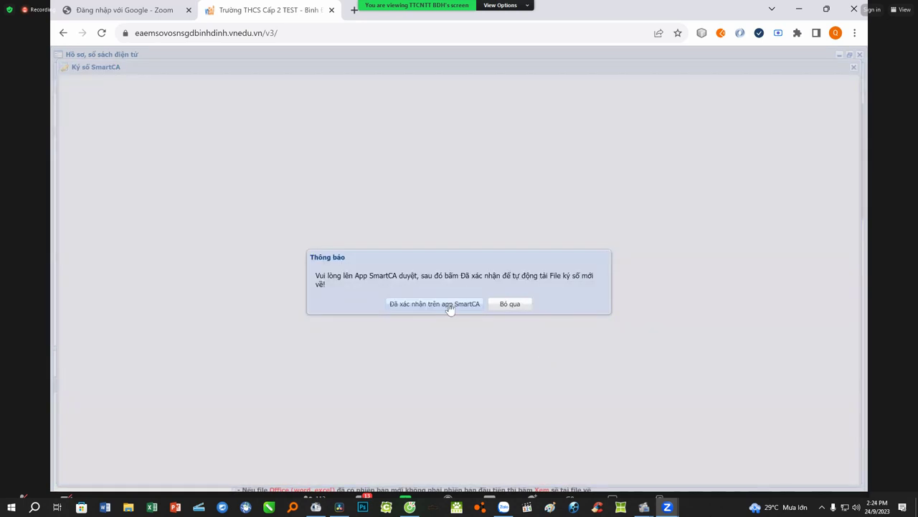
{"action": "left_click", "coordinate": [450, 305]}
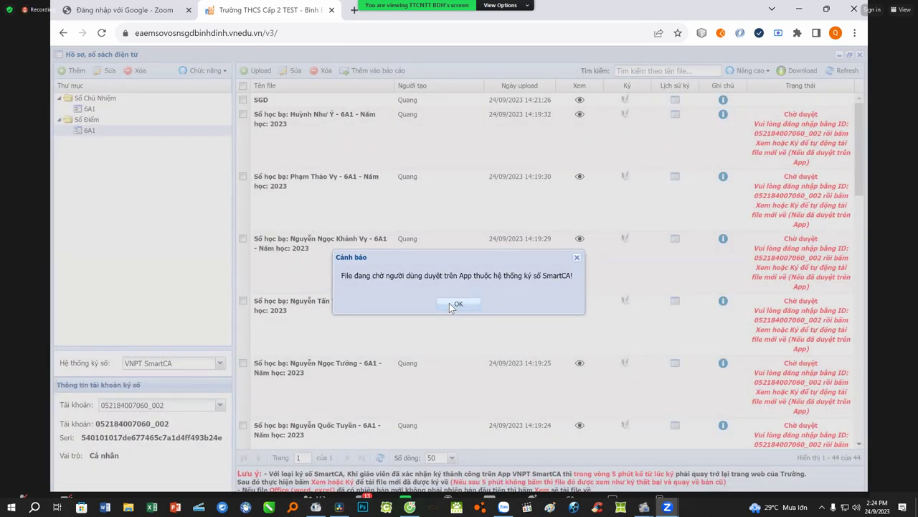
{"action": "left_click", "coordinate": [450, 304]}
{"action": "scroll", "coordinate": [653, 303], "scroll_direction": "down", "scroll_amount": 2}
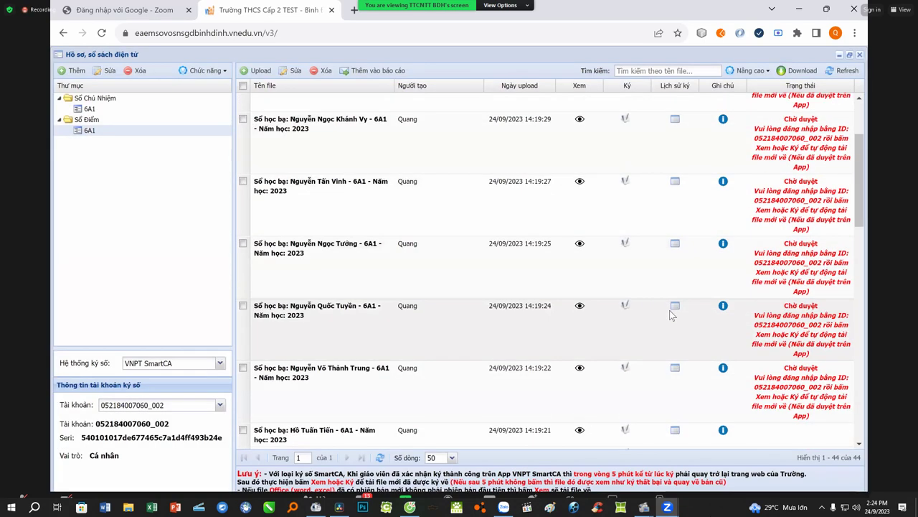
{"action": "scroll", "coordinate": [672, 404], "scroll_direction": "down", "scroll_amount": 2}
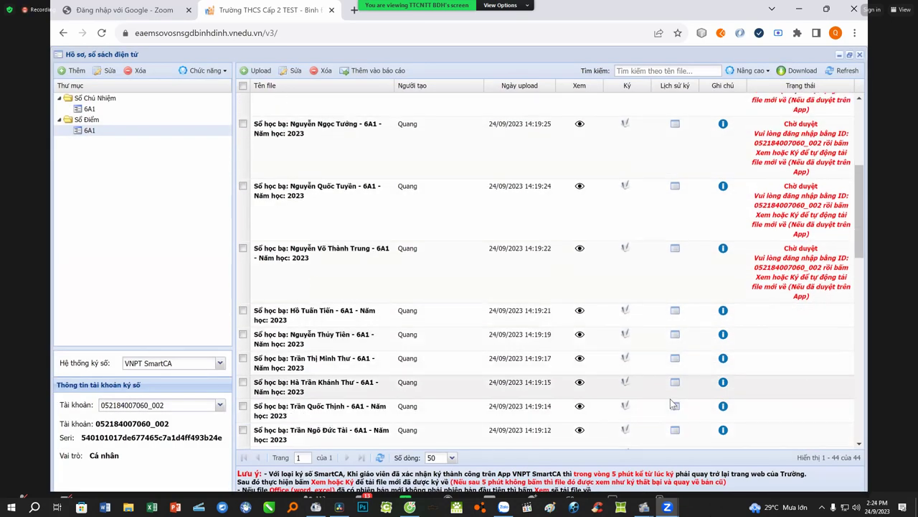
{"action": "scroll", "coordinate": [673, 404], "scroll_direction": "down", "scroll_amount": 2}
{"action": "scroll", "coordinate": [672, 404], "scroll_direction": "up", "scroll_amount": 6}
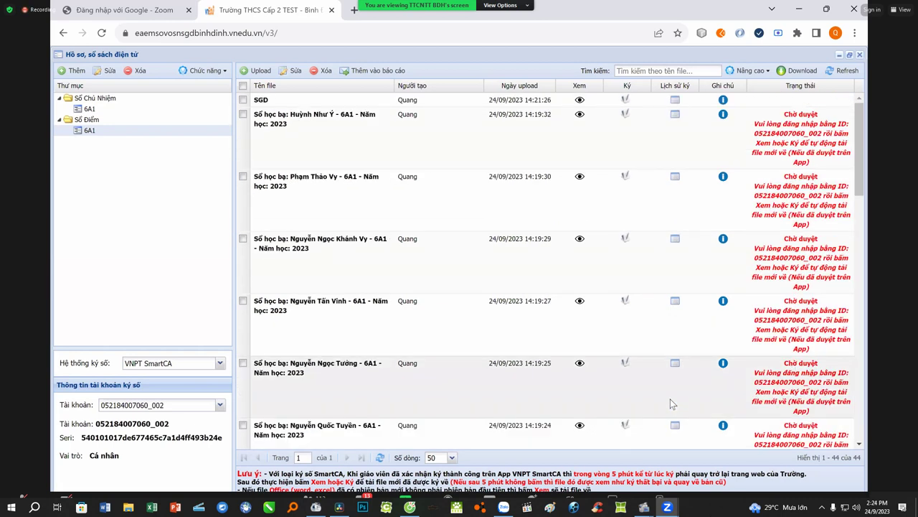
Refresh the file list and open the report card directly below SGD to load its signed version
{"action": "left_click", "coordinate": [844, 71]}
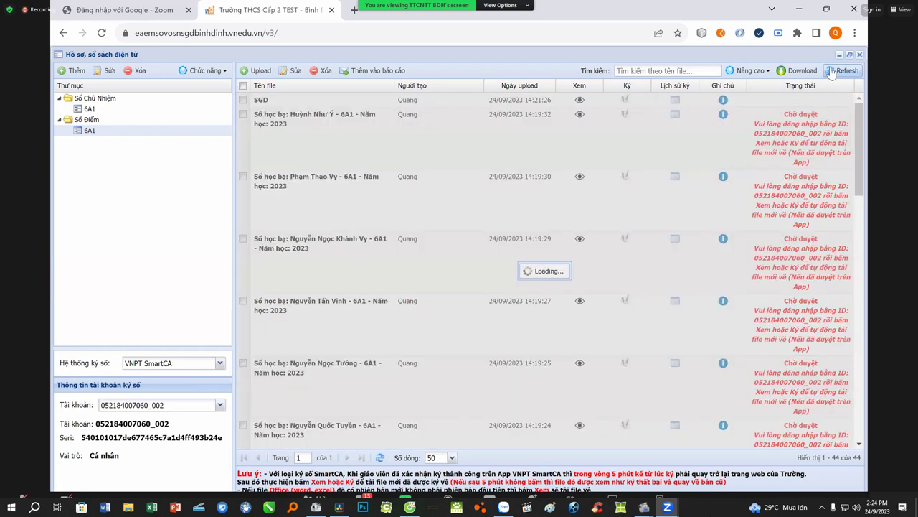
{"action": "left_click", "coordinate": [580, 114]}
{"action": "left_click", "coordinate": [457, 304]}
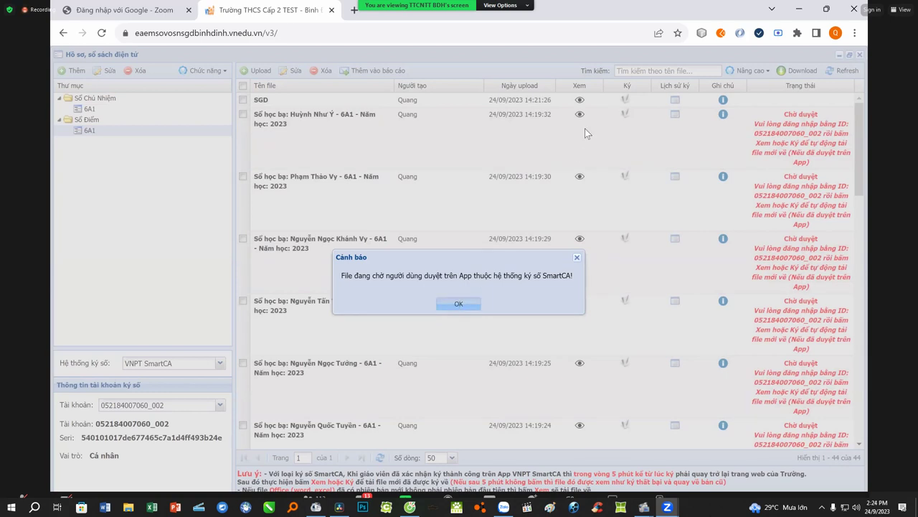
{"action": "left_click", "coordinate": [580, 114]}
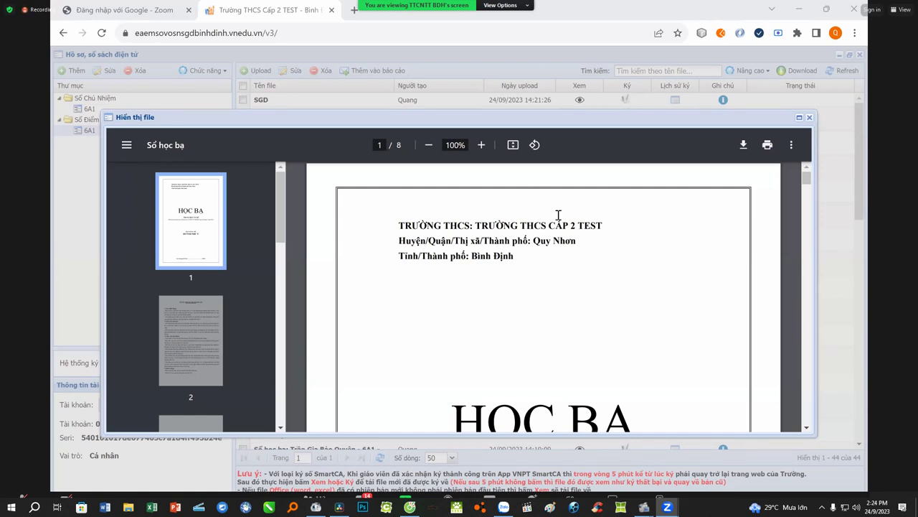
Check the signature in the Toán học row on page 6 of the opened report card, and close the viewer
{"action": "scroll", "coordinate": [623, 368], "scroll_direction": "down", "scroll_amount": 15}
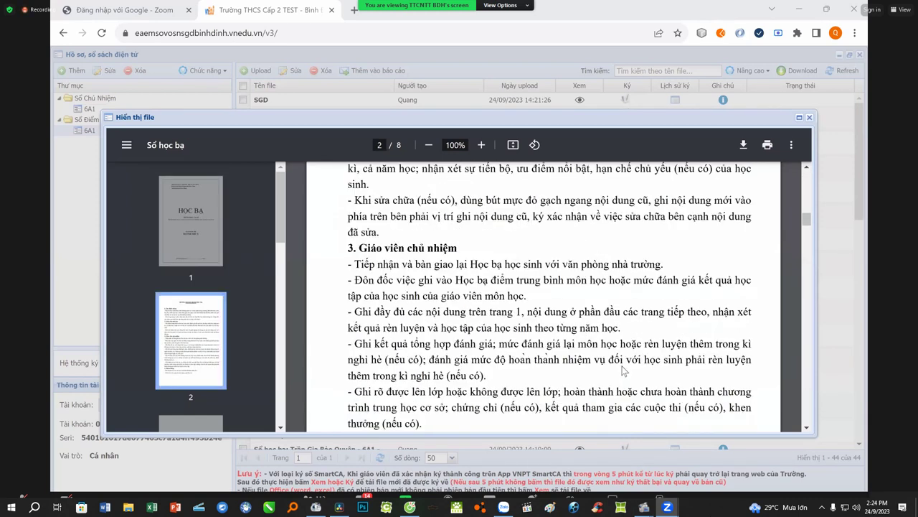
{"action": "scroll", "coordinate": [623, 371], "scroll_direction": "down", "scroll_amount": 20}
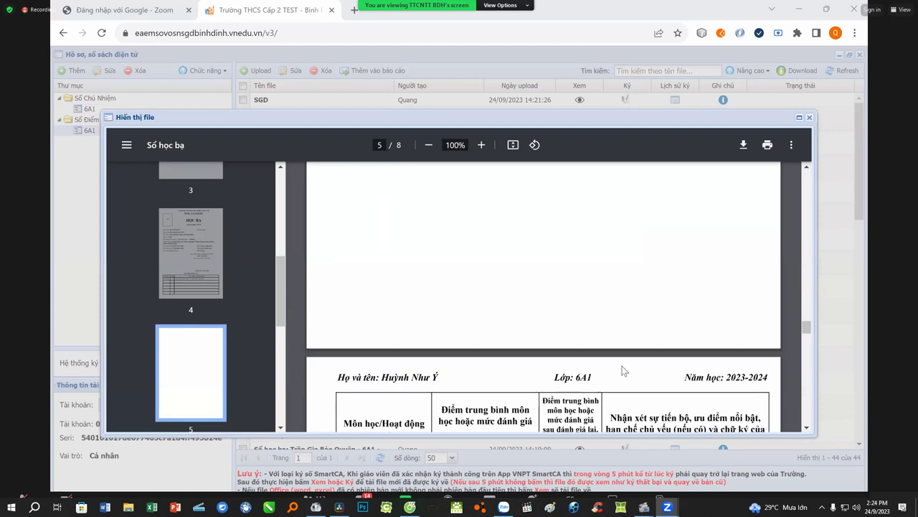
{"action": "scroll", "coordinate": [623, 370], "scroll_direction": "down", "scroll_amount": 5}
{"action": "scroll", "coordinate": [718, 285], "scroll_direction": "up", "scroll_amount": 10}
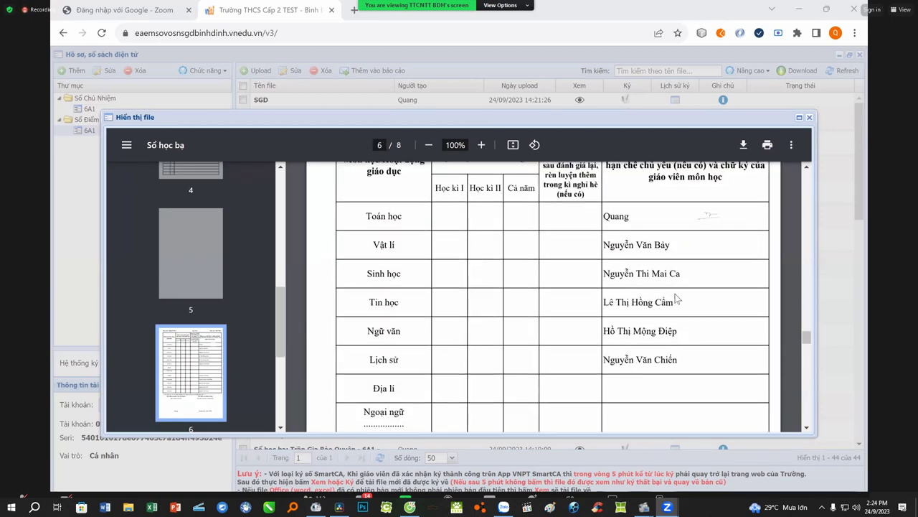
{"action": "left_click_drag", "start_coordinate": [811, 117], "coordinate": [812, 117]}
{"action": "left_click", "coordinate": [809, 117]}
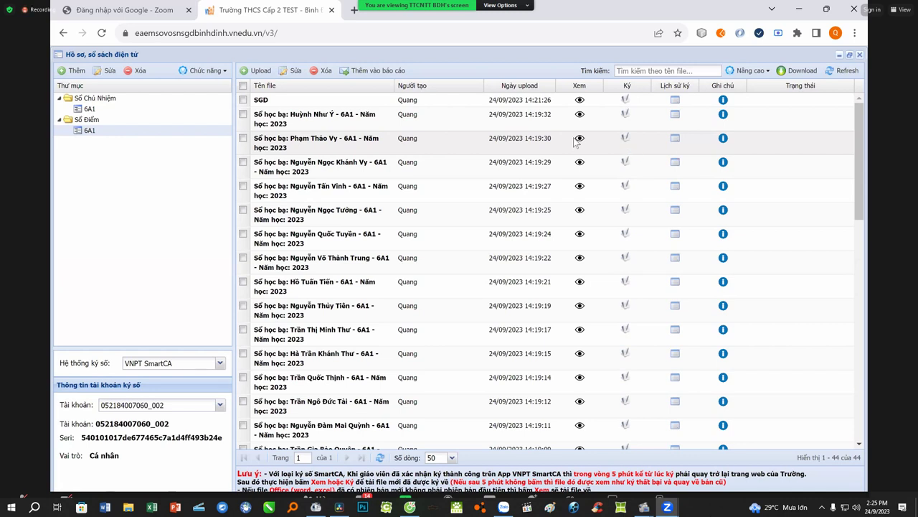
Open the second report card below SGD, check the signature in its Toán học row on page 6, and close the viewer
{"action": "left_click", "coordinate": [578, 141]}
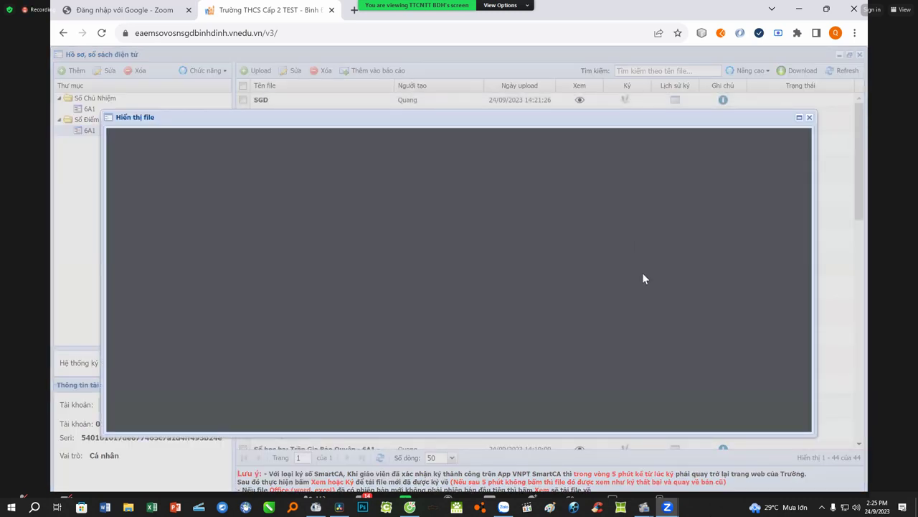
{"action": "scroll", "coordinate": [643, 273], "scroll_direction": "down", "scroll_amount": 12}
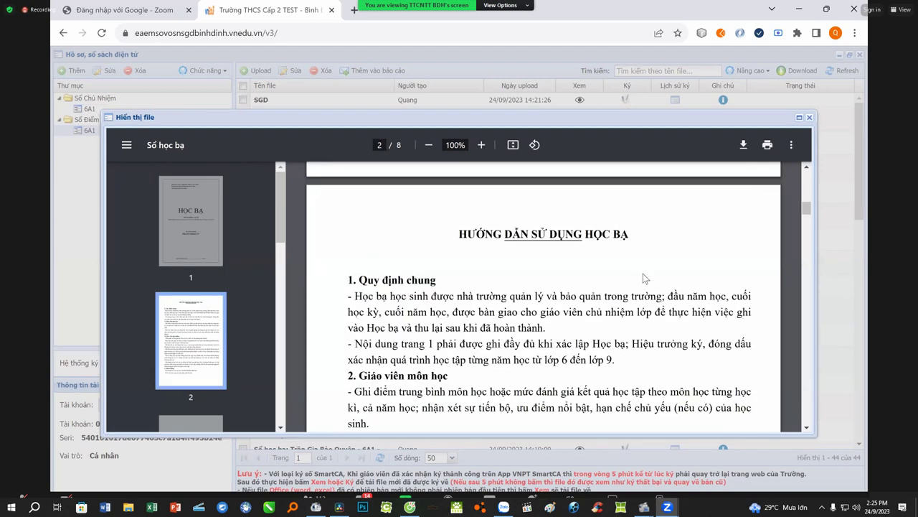
{"action": "scroll", "coordinate": [643, 274], "scroll_direction": "down", "scroll_amount": 18}
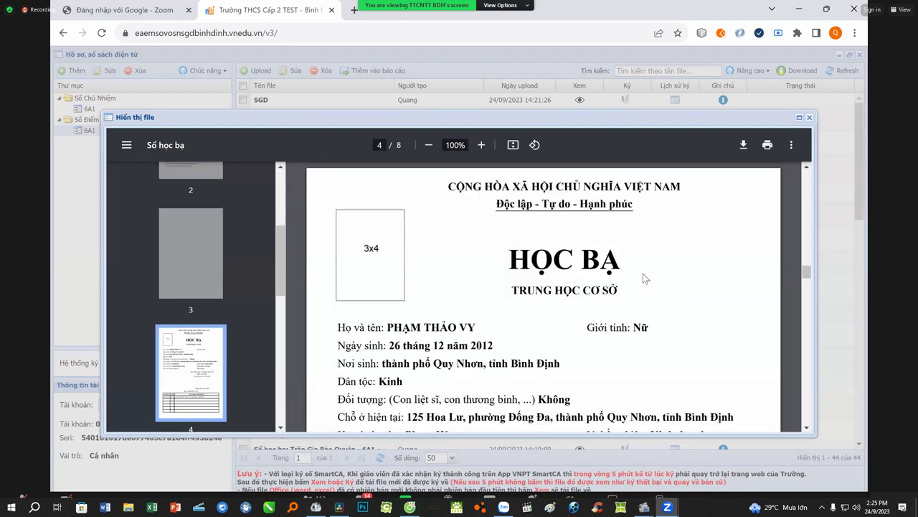
{"action": "scroll", "coordinate": [643, 274], "scroll_direction": "down", "scroll_amount": 15}
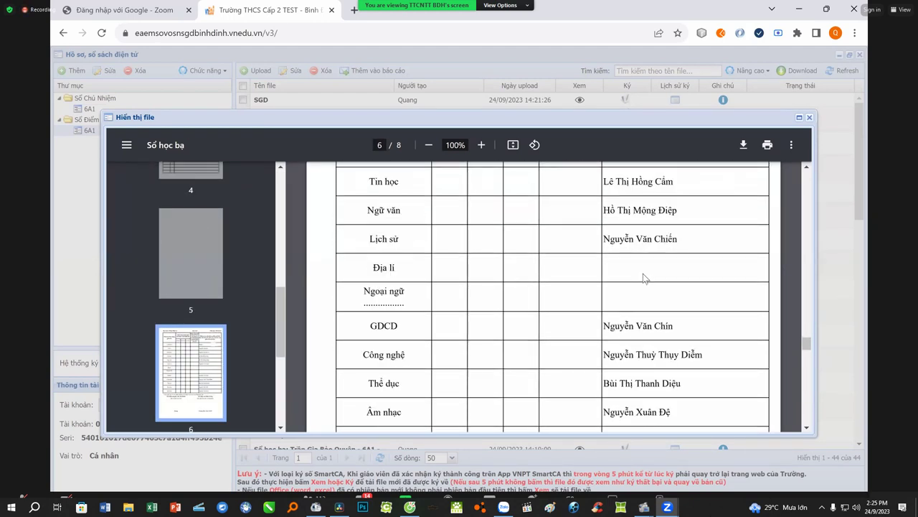
{"action": "scroll", "coordinate": [643, 273], "scroll_direction": "up", "scroll_amount": 2}
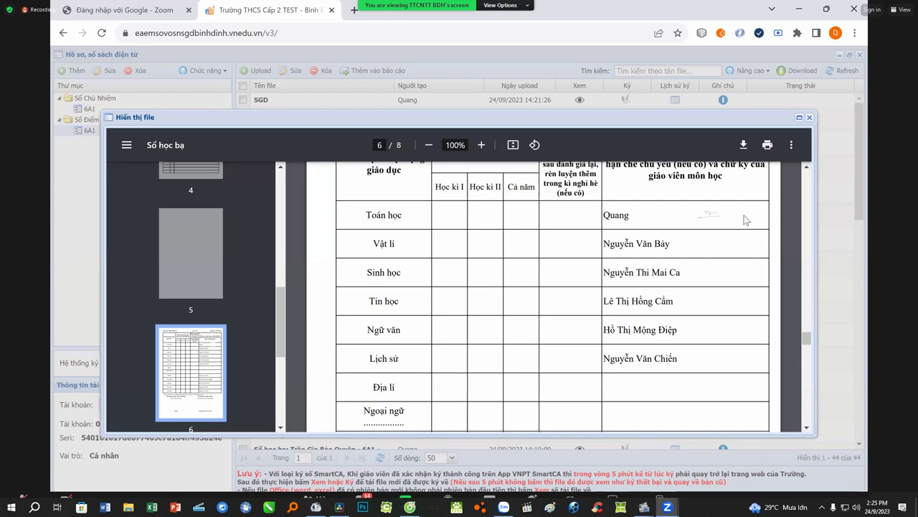
{"action": "left_click", "coordinate": [810, 118]}
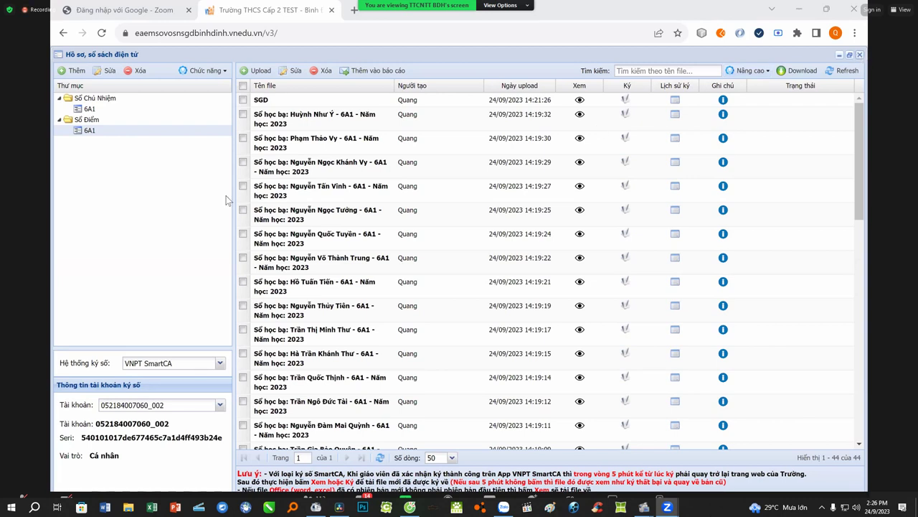
Reload the site and view the parent-teacher, class information and group list sections of class 6A1's Sổ chủ nhiệm THCS, THPT
{"action": "key", "text": "F5"}
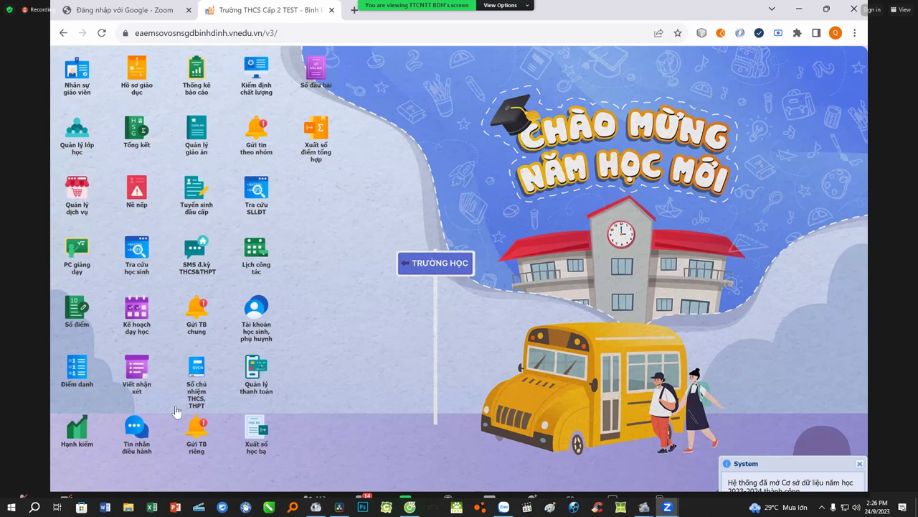
{"action": "left_click", "coordinate": [201, 378]}
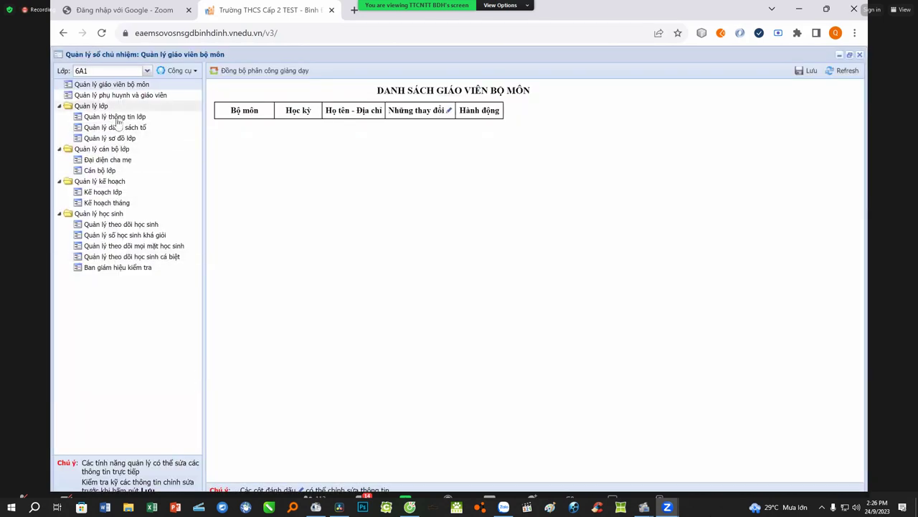
{"action": "left_click", "coordinate": [119, 95]}
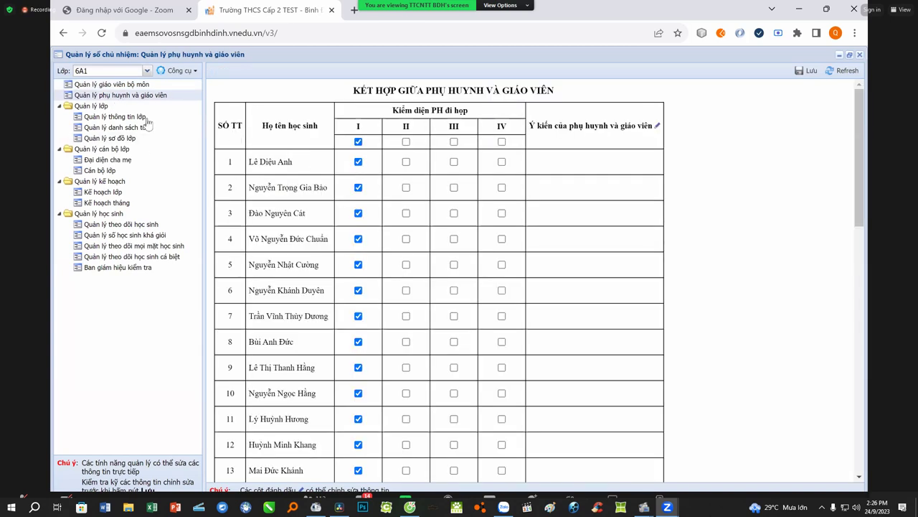
{"action": "left_click", "coordinate": [136, 118]}
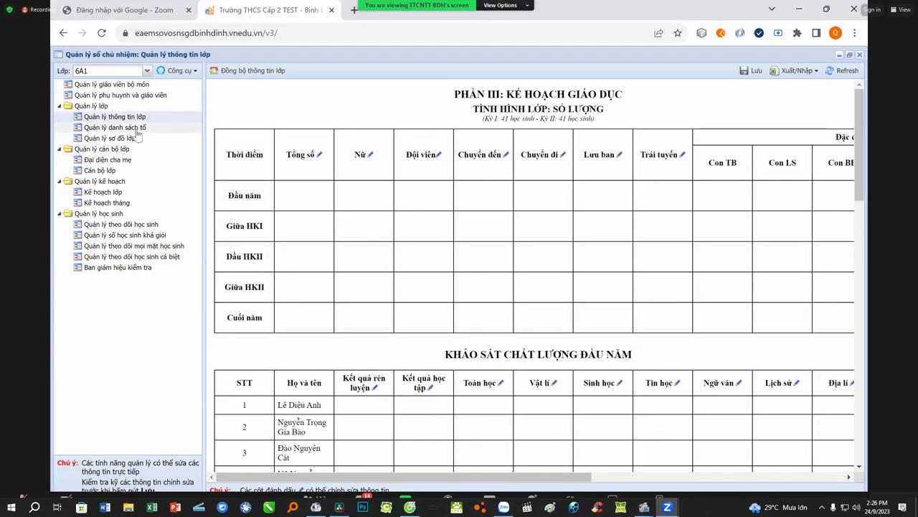
{"action": "left_click", "coordinate": [135, 128]}
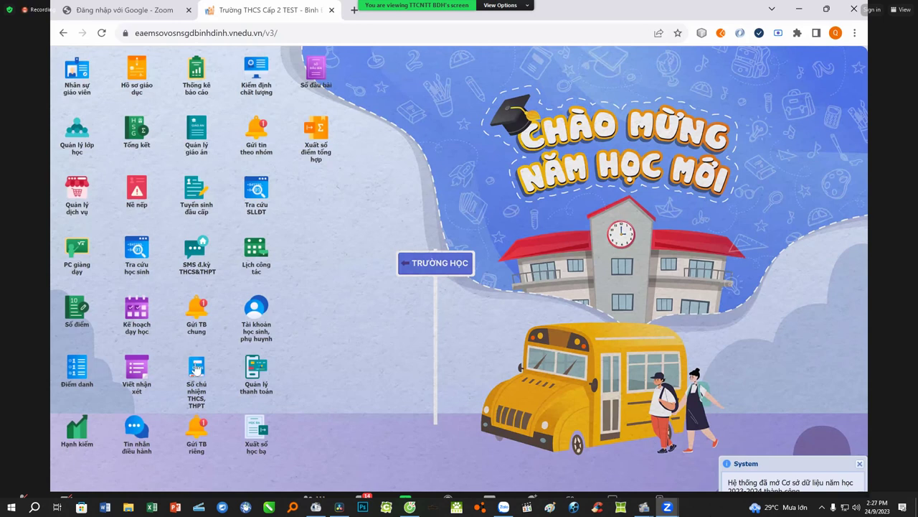
Reopen Sổ chủ nhiệm THCS, THPT, view its file export and digital-signing transfer options, and close the module
{"action": "left_click", "coordinate": [196, 379]}
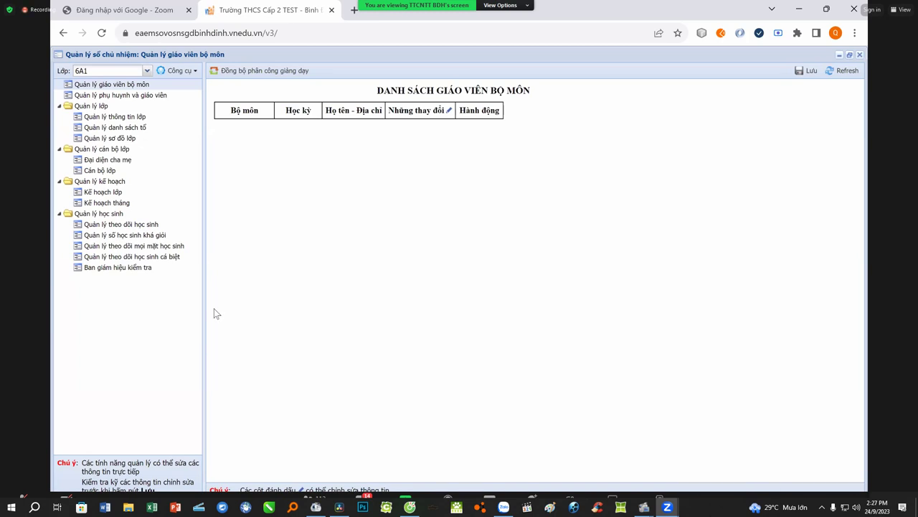
{"action": "left_click", "coordinate": [180, 70]}
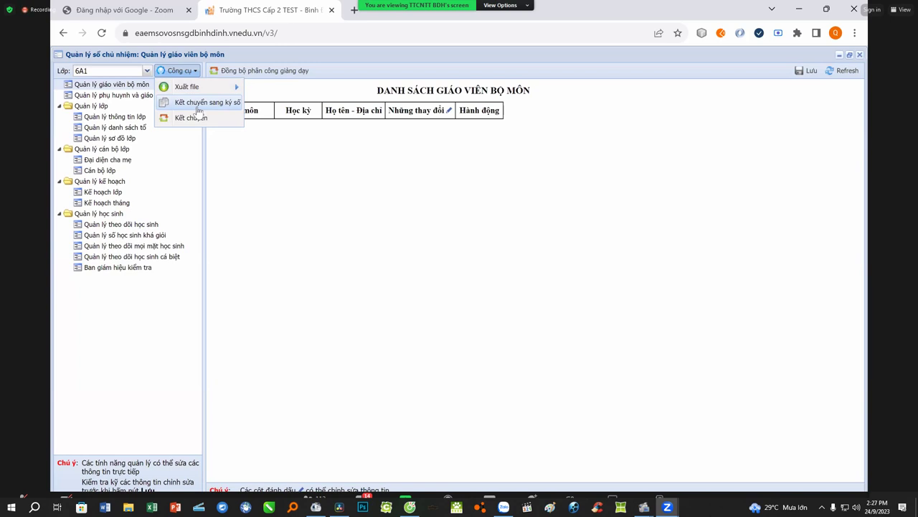
{"action": "mouse_move", "coordinate": [198, 87]}
{"action": "left_click", "coordinate": [861, 59]}
{"action": "left_click", "coordinate": [861, 58]}
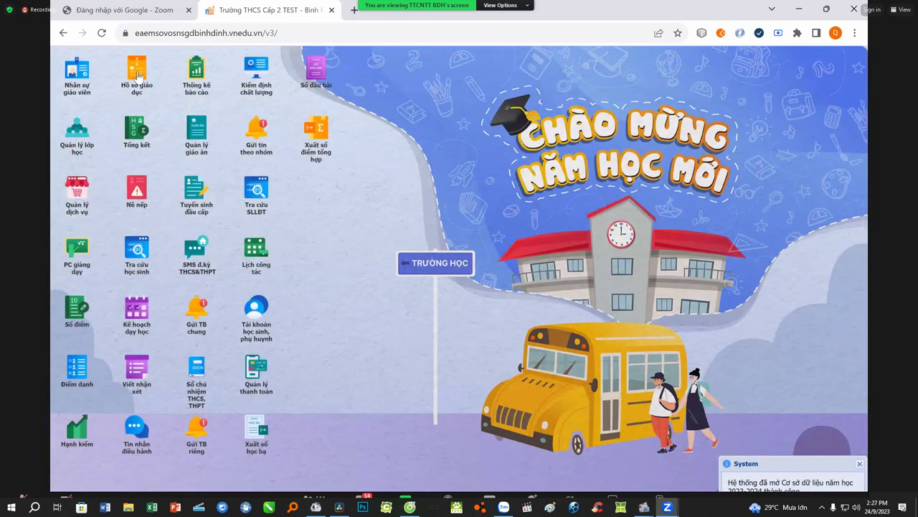
Open class 6A1's file list under Sổ Chủ Nhiệm in Hồ sơ giáo dục
{"action": "left_click", "coordinate": [139, 75]}
{"action": "double_click", "coordinate": [104, 98]}
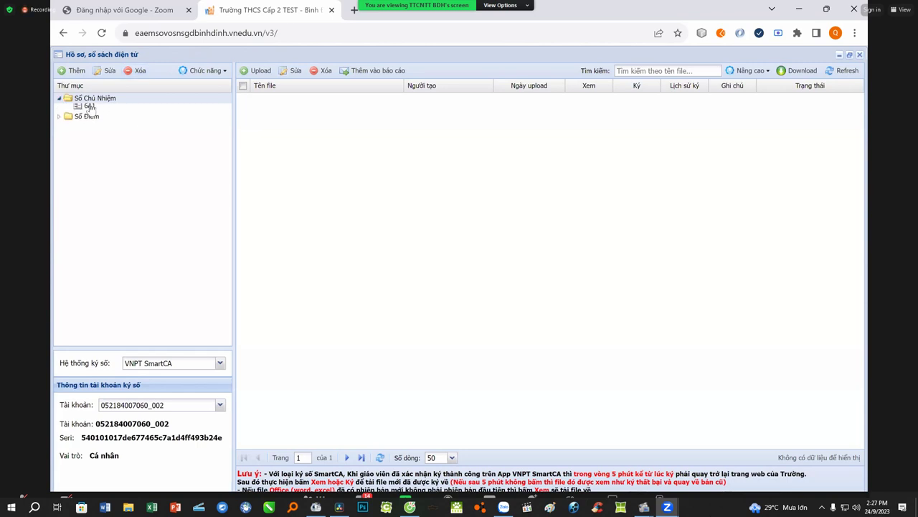
{"action": "left_click", "coordinate": [89, 109]}
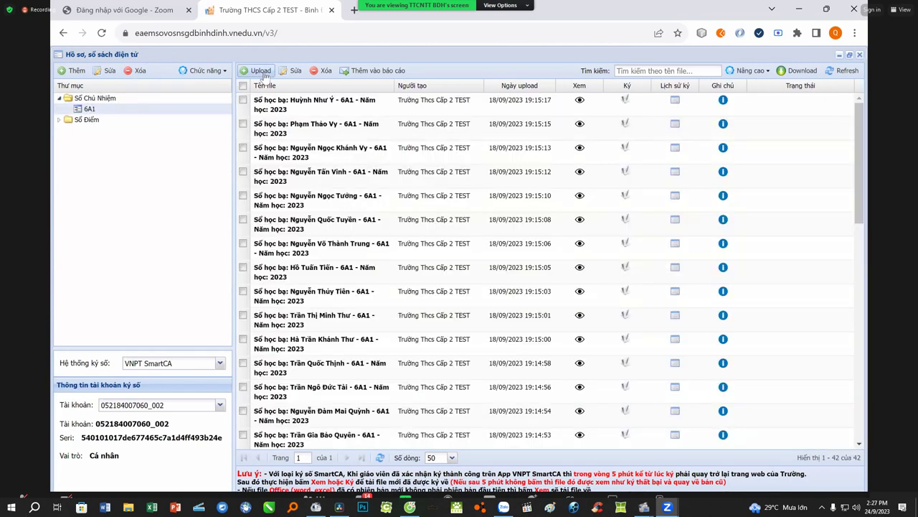
Upload "Giải trình của công an tỉnh có dấu" from Downloads to the 6A1 folder as SCN, and close the electronic records module
{"action": "left_click", "coordinate": [261, 71]}
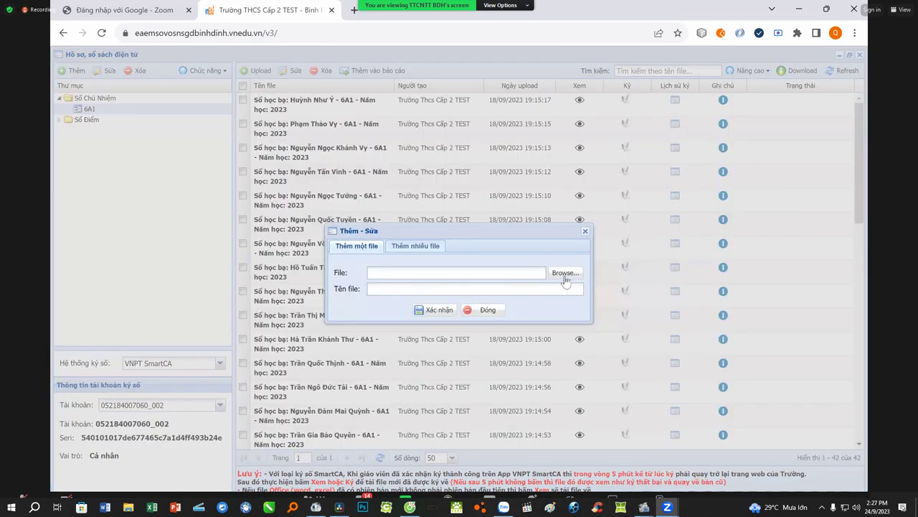
{"action": "left_click", "coordinate": [566, 274]}
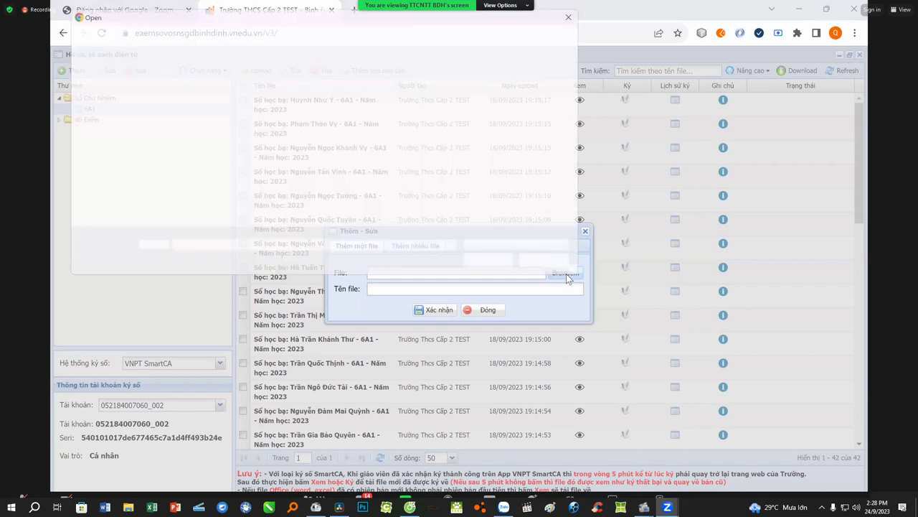
{"action": "scroll", "coordinate": [206, 146], "scroll_direction": "down", "scroll_amount": 8}
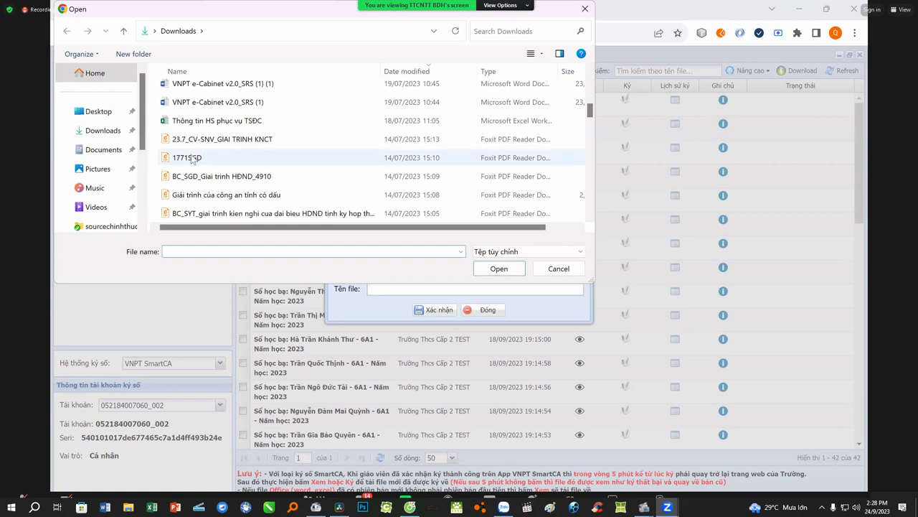
{"action": "left_click", "coordinate": [214, 194]}
{"action": "left_click", "coordinate": [499, 270]}
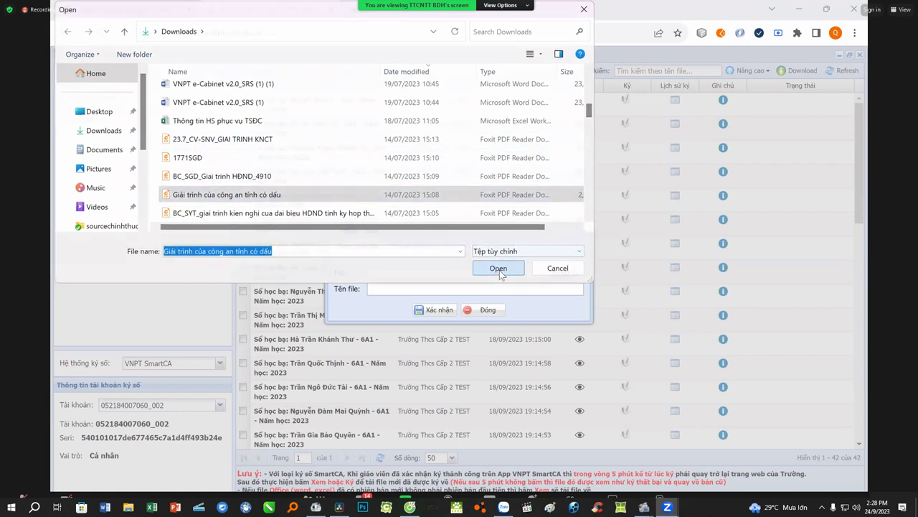
{"action": "left_click", "coordinate": [466, 290]}
{"action": "type", "text": "S"}
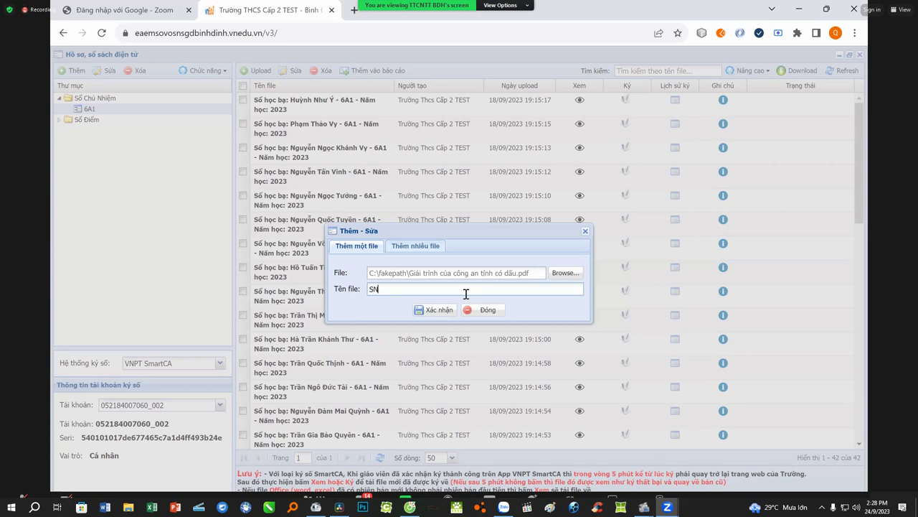
{"action": "type", "text": "CN"}
{"action": "left_click", "coordinate": [436, 314]}
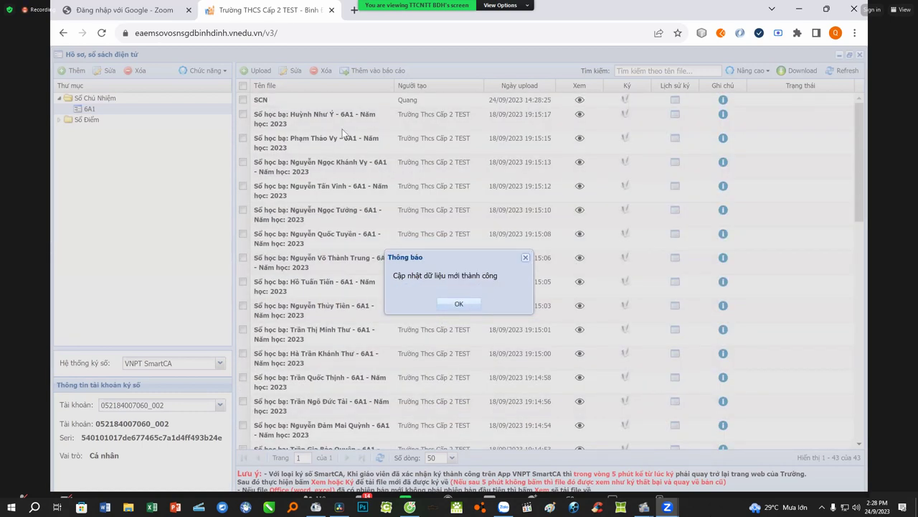
{"action": "left_click", "coordinate": [526, 257]}
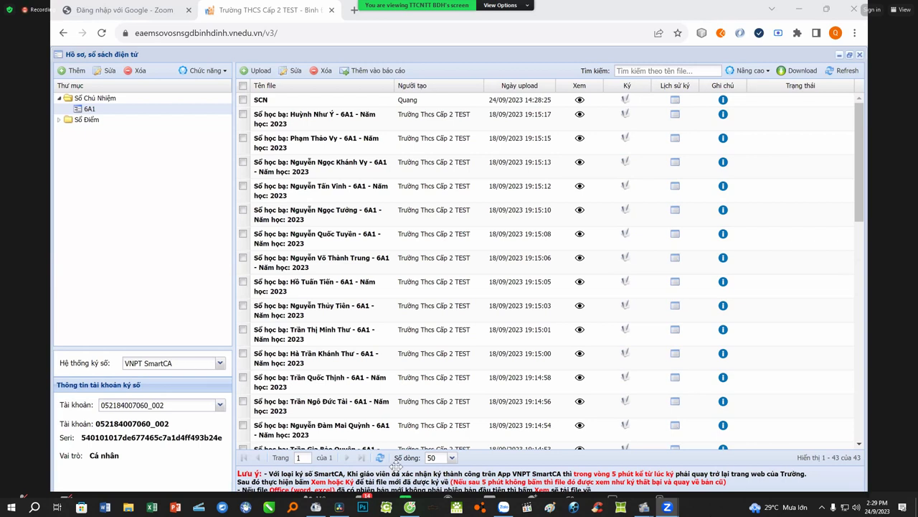
{"action": "left_click", "coordinate": [860, 57]}
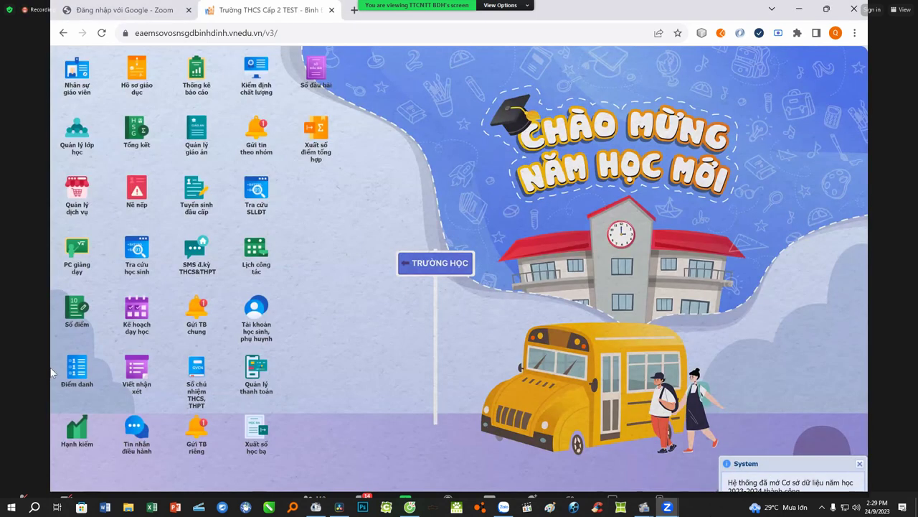
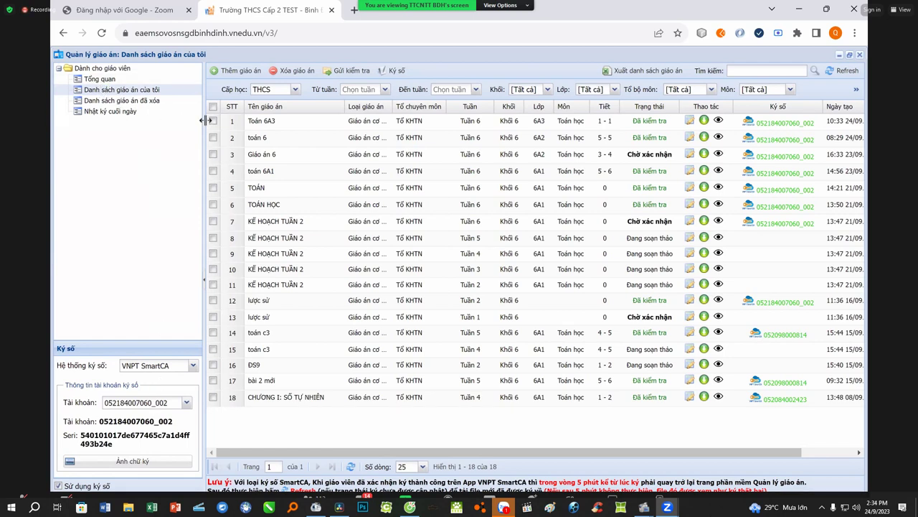
Examine the Toán 6A3 lesson plan's type, subject group, week, class, signing account and status in the teacher's own lesson plan list
{"action": "left_click", "coordinate": [254, 120]}
{"action": "left_click_drag", "start_coordinate": [362, 121], "coordinate": [380, 121]}
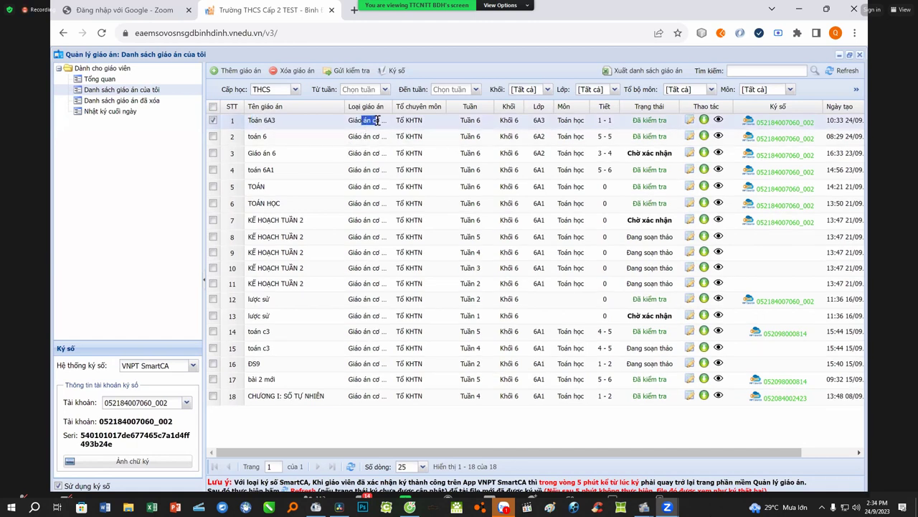
{"action": "triple_click", "coordinate": [433, 128]}
{"action": "left_click", "coordinate": [502, 123]}
{"action": "left_click_drag", "start_coordinate": [564, 120], "coordinate": [559, 121]}
{"action": "left_click_drag", "start_coordinate": [822, 126], "coordinate": [757, 125]}
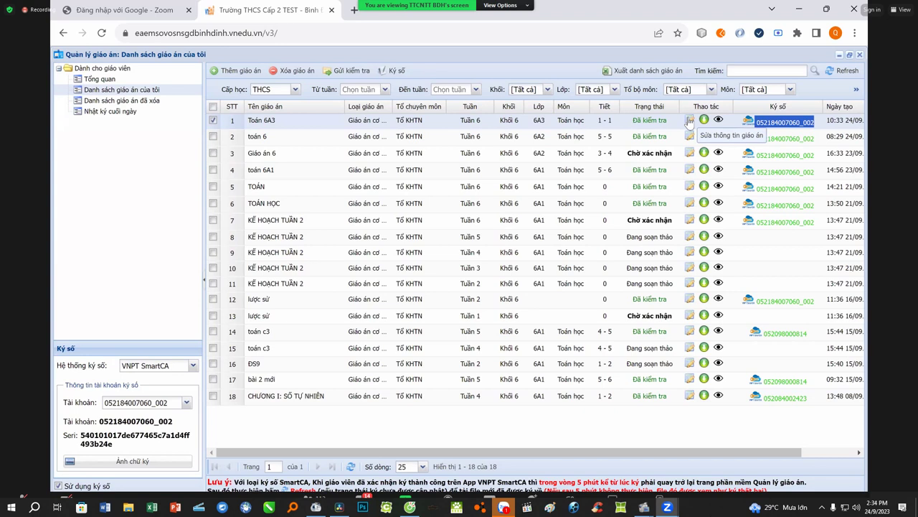
{"action": "left_click", "coordinate": [665, 122]}
{"action": "left_click_drag", "start_coordinate": [666, 122], "coordinate": [629, 131]}
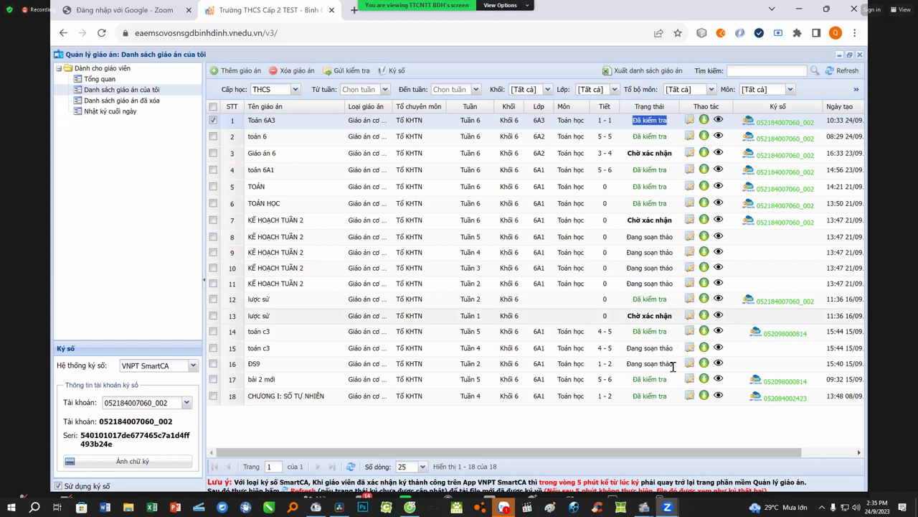
Compare the Trạng thái entries of the lesson plans ĐS9, KẾ HOẠCH TUẦN 2 for week 6, TOÁN HỌC and Toán 6A3
{"action": "left_click_drag", "start_coordinate": [680, 364], "coordinate": [624, 368]}
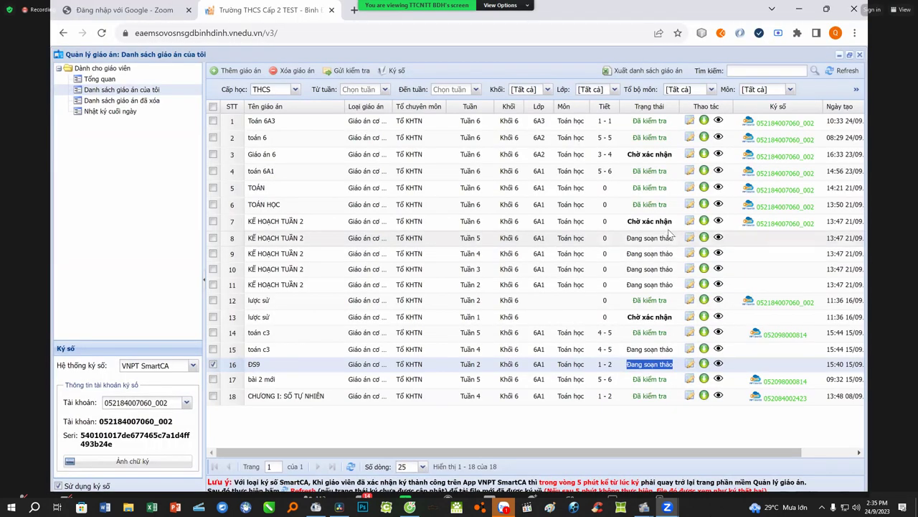
{"action": "left_click", "coordinate": [663, 222]}
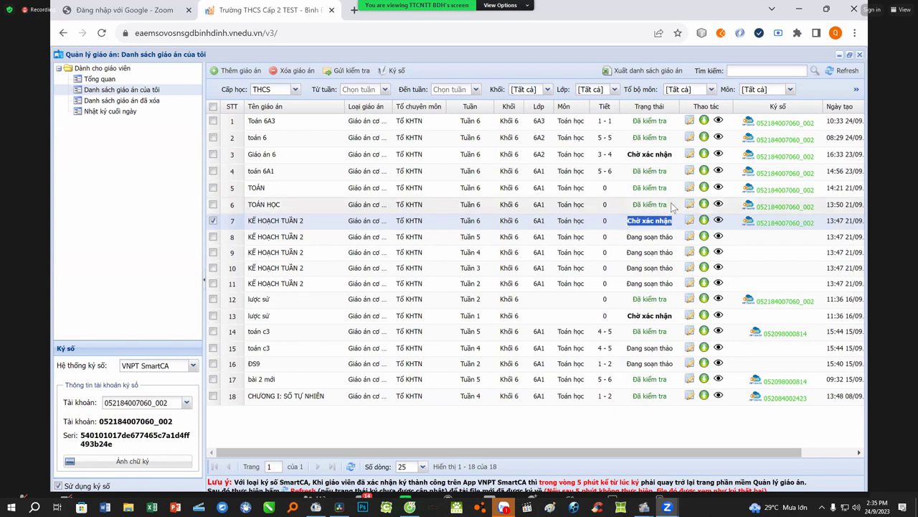
{"action": "left_click_drag", "start_coordinate": [671, 205], "coordinate": [634, 215]}
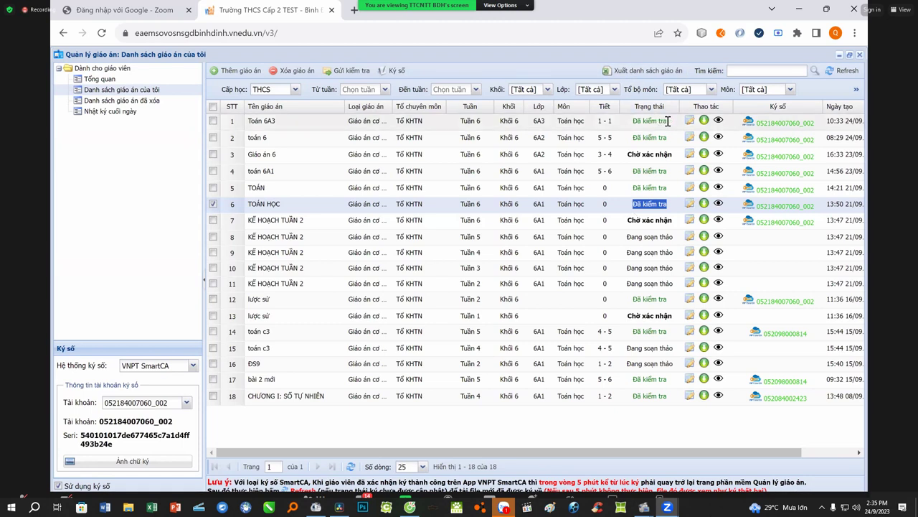
{"action": "left_click", "coordinate": [667, 122]}
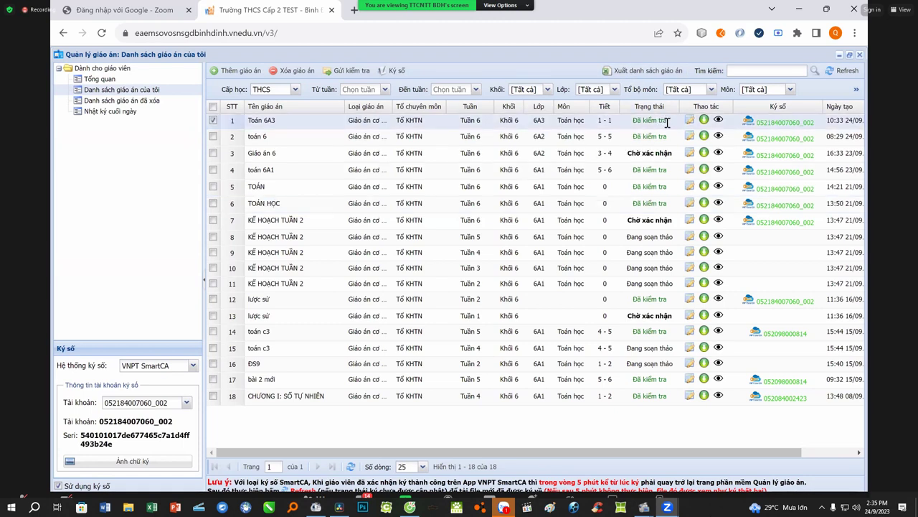
{"action": "left_click_drag", "start_coordinate": [667, 121], "coordinate": [632, 125]}
{"action": "left_click", "coordinate": [708, 515]}
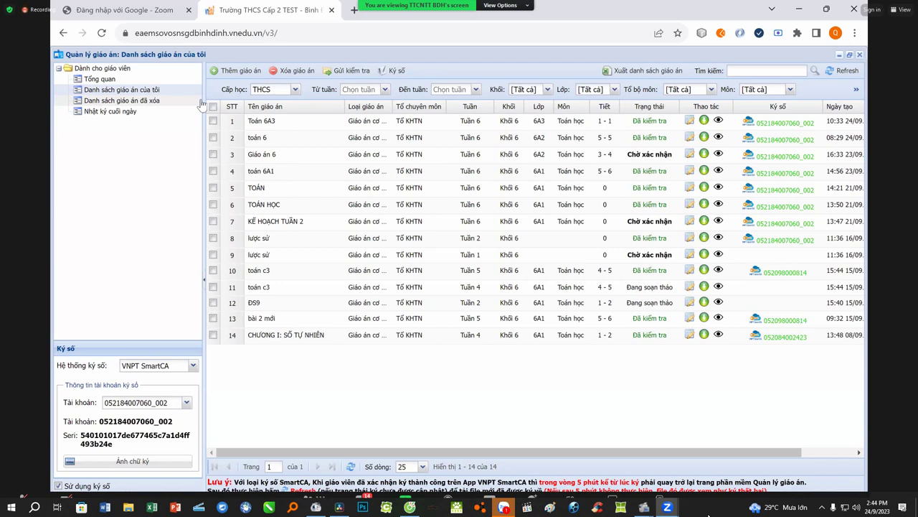
Start a new lesson plan named "Toán A2" with type Giáo án cơ bản and subject group Tổ KHTN
{"action": "left_click", "coordinate": [230, 74]}
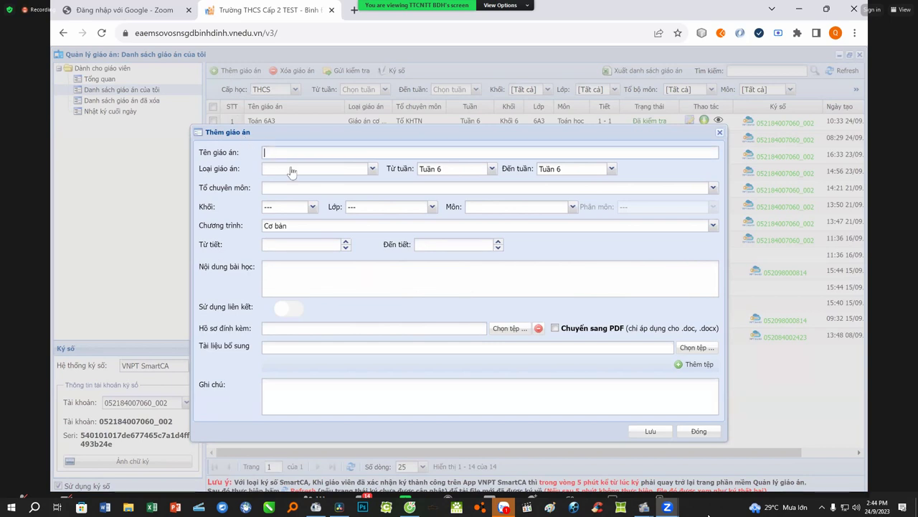
{"action": "type", "text": "Toán"}
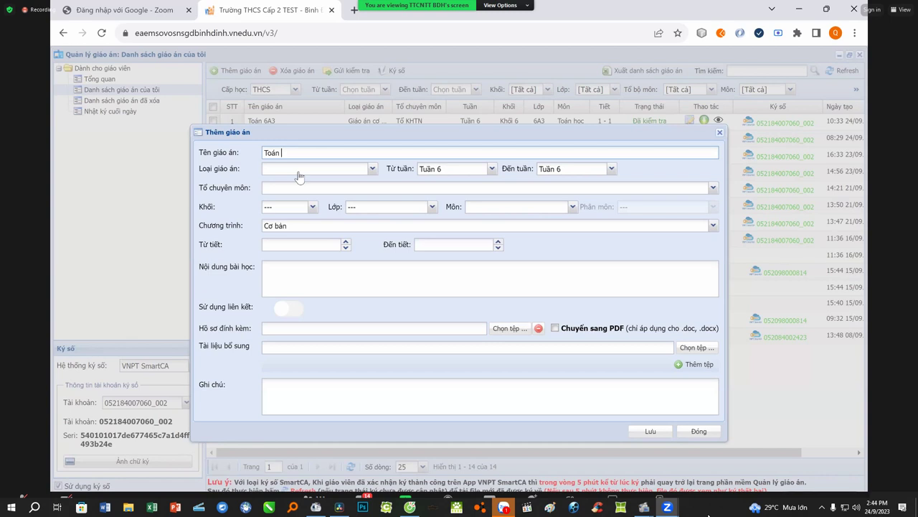
{"action": "type", "text": "A2"}
{"action": "left_click", "coordinate": [308, 171]}
{"action": "left_click", "coordinate": [313, 194]}
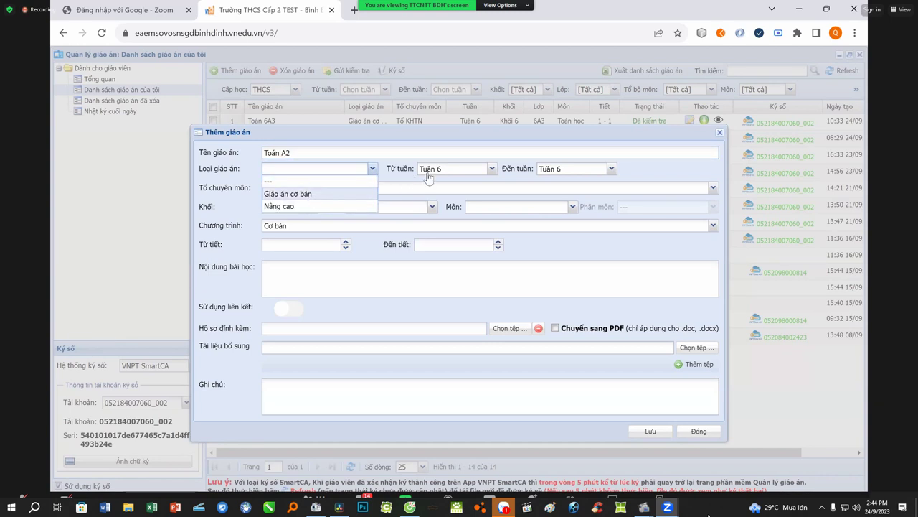
{"action": "left_click", "coordinate": [352, 188]}
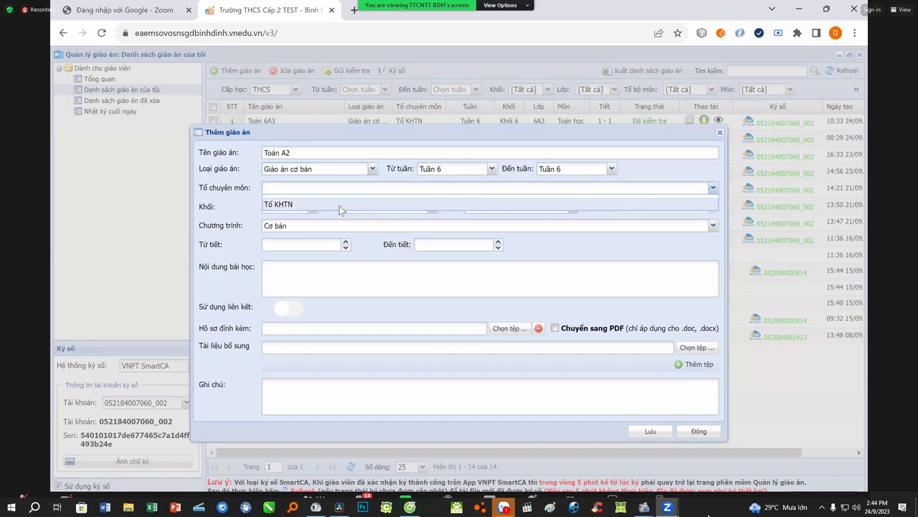
{"action": "left_click", "coordinate": [342, 206]}
Assign the new lesson plan to Khối 6, class 6A2, from period 1 to period 1
{"action": "left_click", "coordinate": [308, 208]}
{"action": "left_click", "coordinate": [301, 231]}
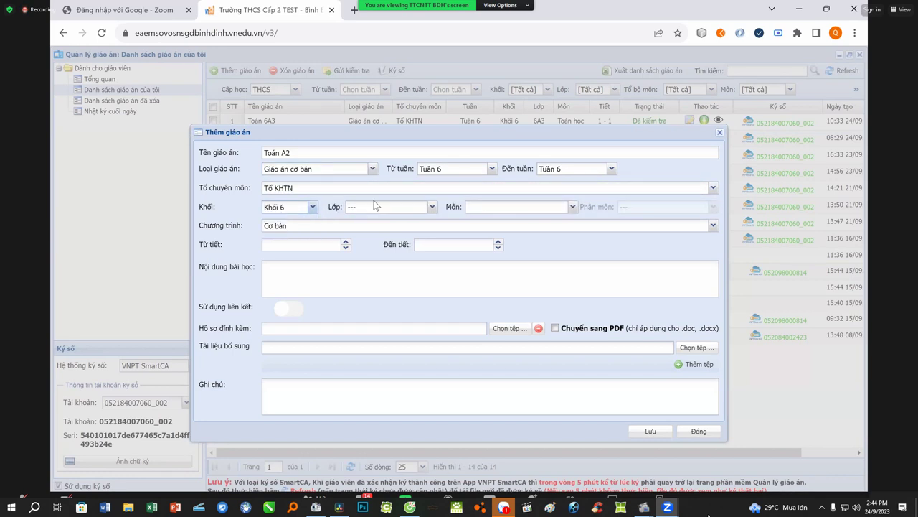
{"action": "left_click", "coordinate": [379, 210]}
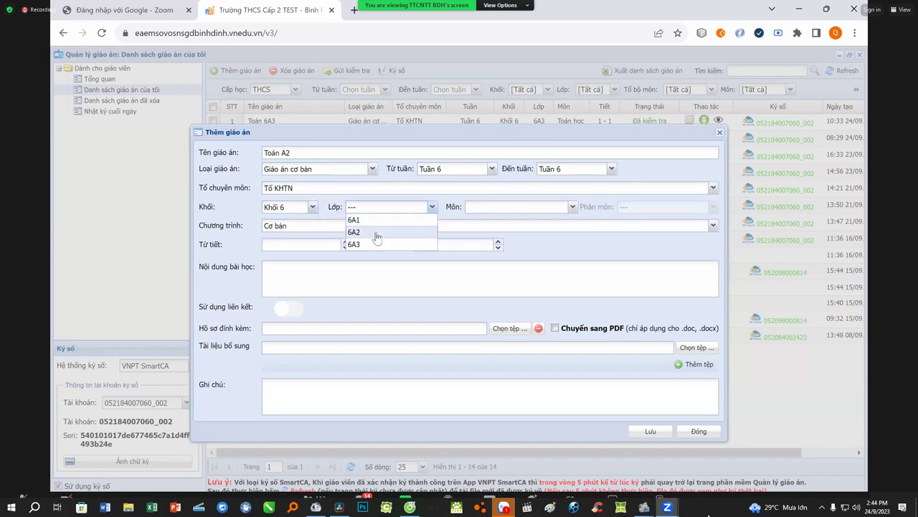
{"action": "left_click", "coordinate": [376, 237]}
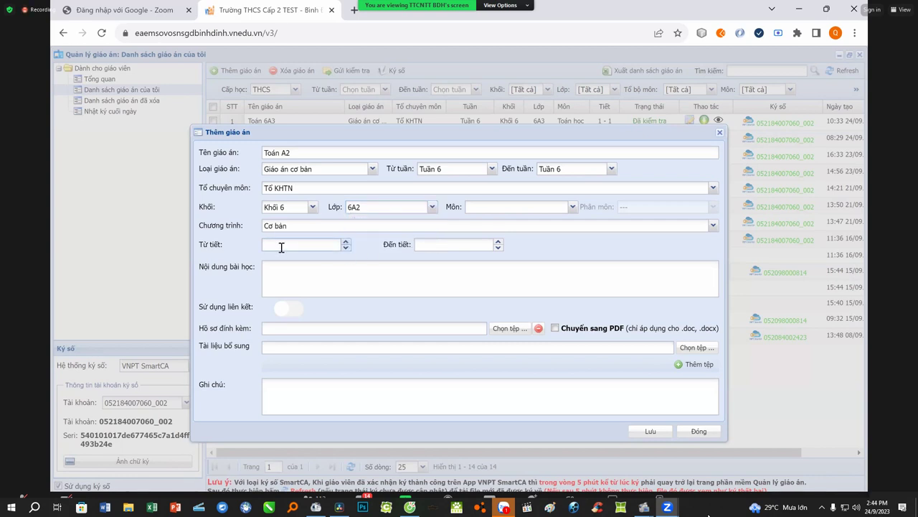
{"action": "left_click", "coordinate": [281, 247]}
{"action": "type", "text": "1"}
{"action": "left_click", "coordinate": [450, 246]}
{"action": "type", "text": "1"}
Attach "Thứ tự 16.NQ biểu quyết tai hội trường" to the lesson plan with conversion to PDF enabled, and save the lesson plan
{"action": "left_click", "coordinate": [499, 331]}
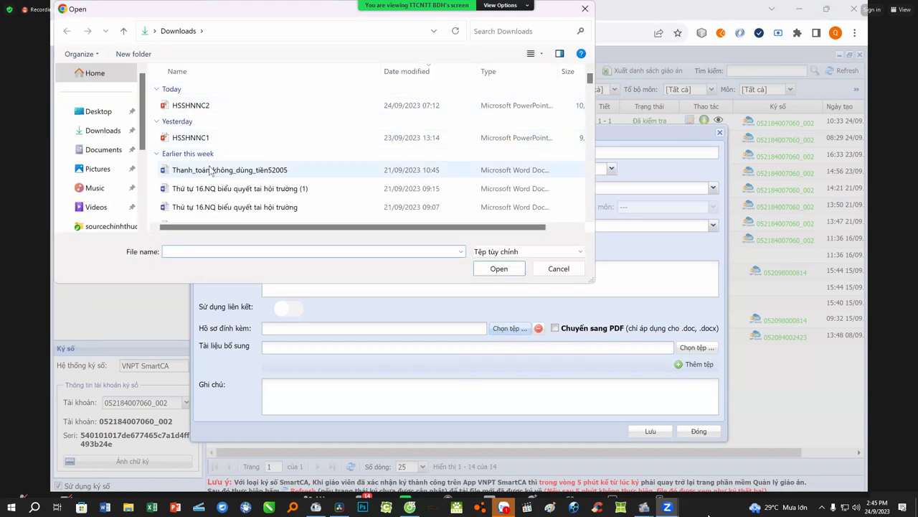
{"action": "left_click", "coordinate": [231, 208]}
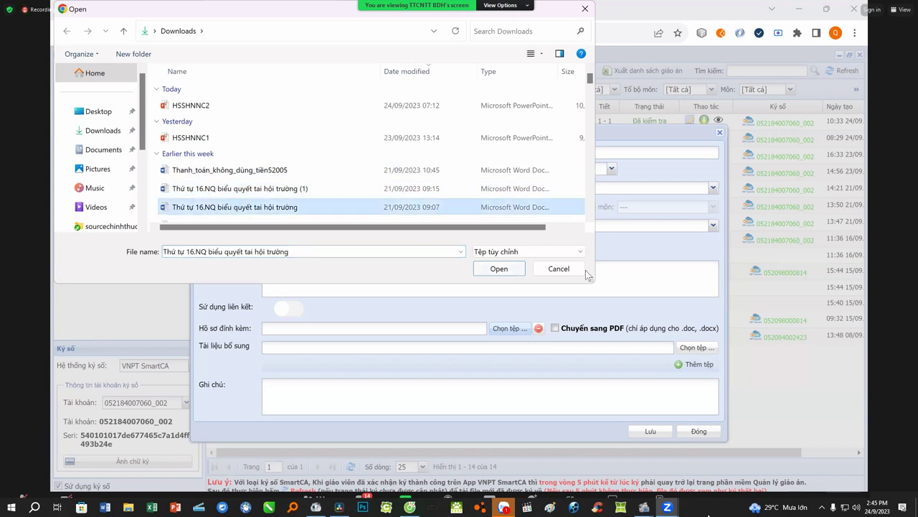
{"action": "left_click", "coordinate": [500, 270]}
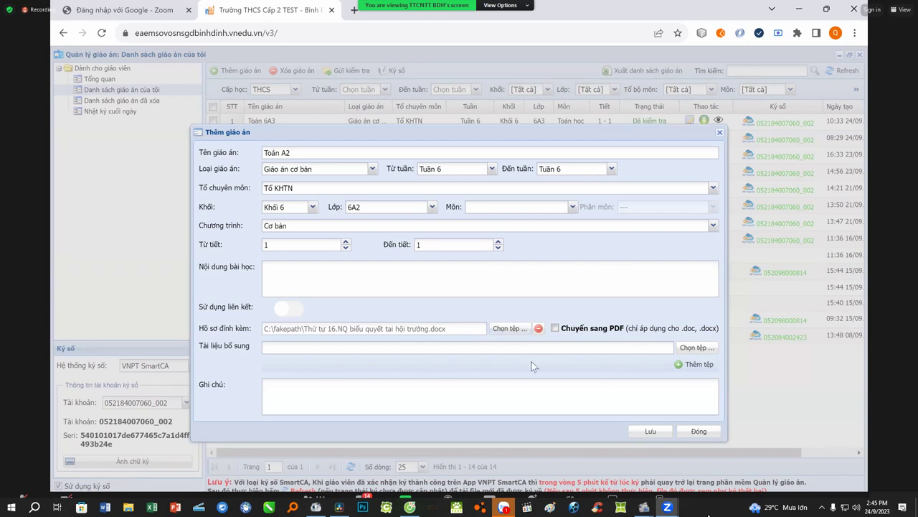
{"action": "left_click", "coordinate": [555, 330]}
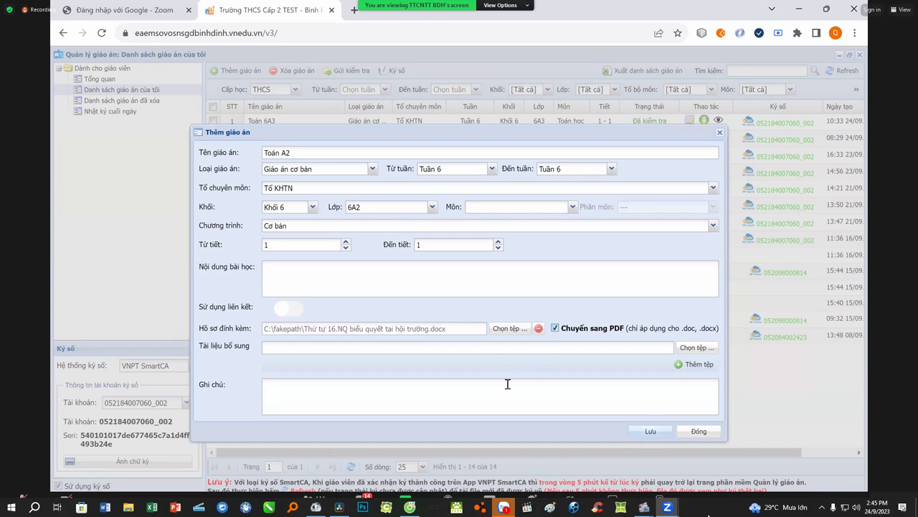
{"action": "key", "text": "Return"}
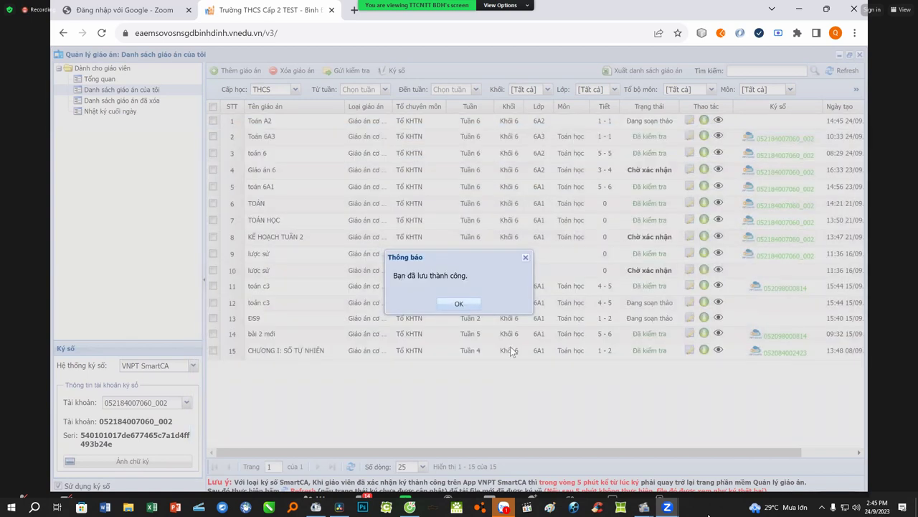
{"action": "left_click", "coordinate": [457, 303]}
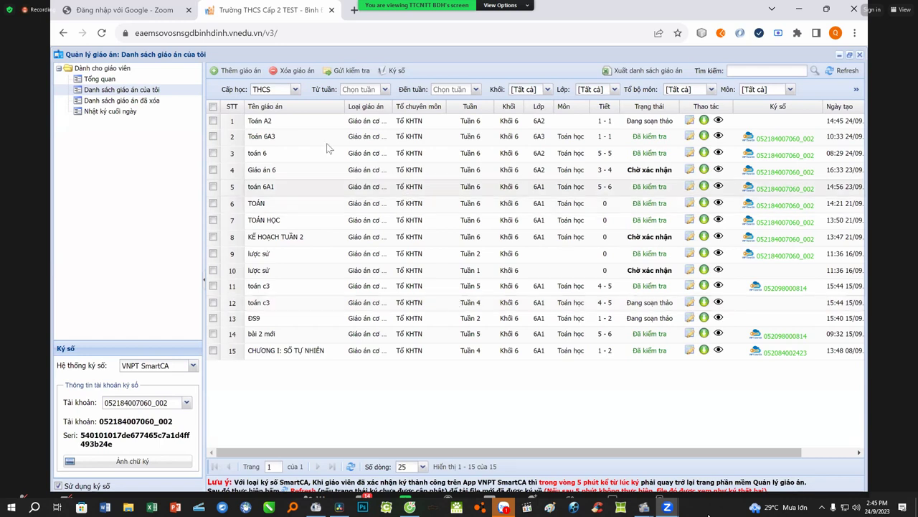
Select the Toán A2 lesson plan, view its attached document, and close the viewer
{"action": "left_click", "coordinate": [213, 120]}
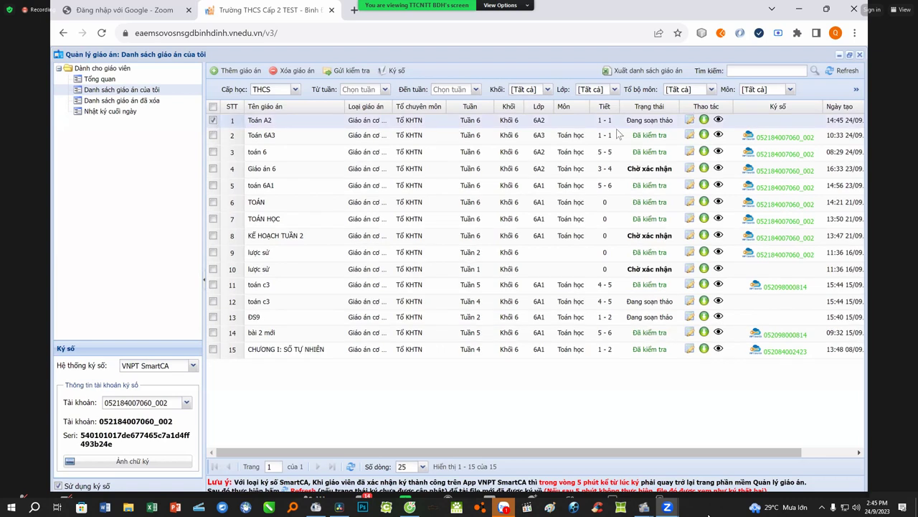
{"action": "left_click", "coordinate": [718, 119]}
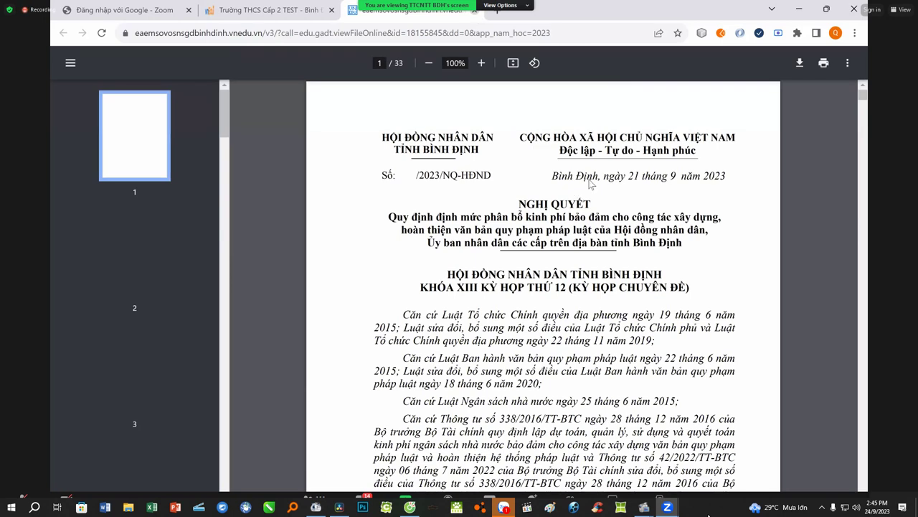
{"action": "left_click", "coordinate": [475, 10]}
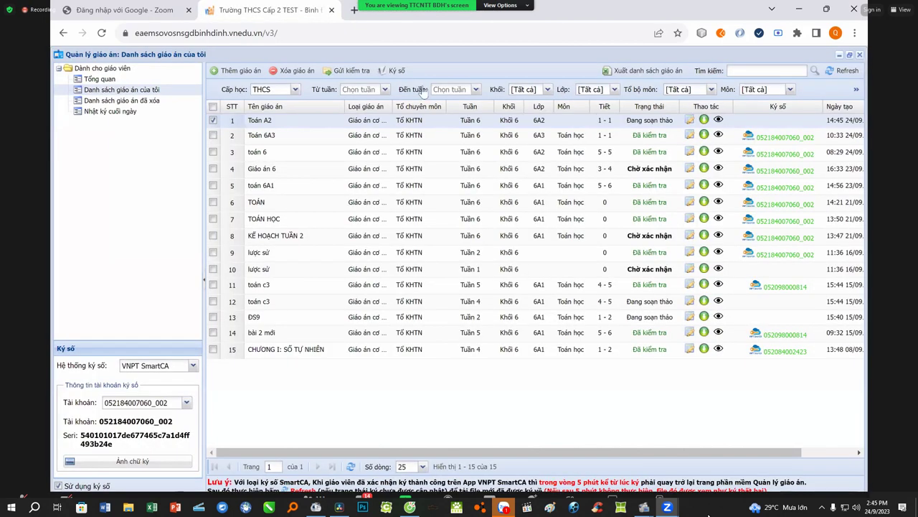
Digitally sign the Toán A2 lesson plan, placing the signature at the upper-right corner of page 1, and submit it to SmartCA
{"action": "left_click", "coordinate": [393, 70]}
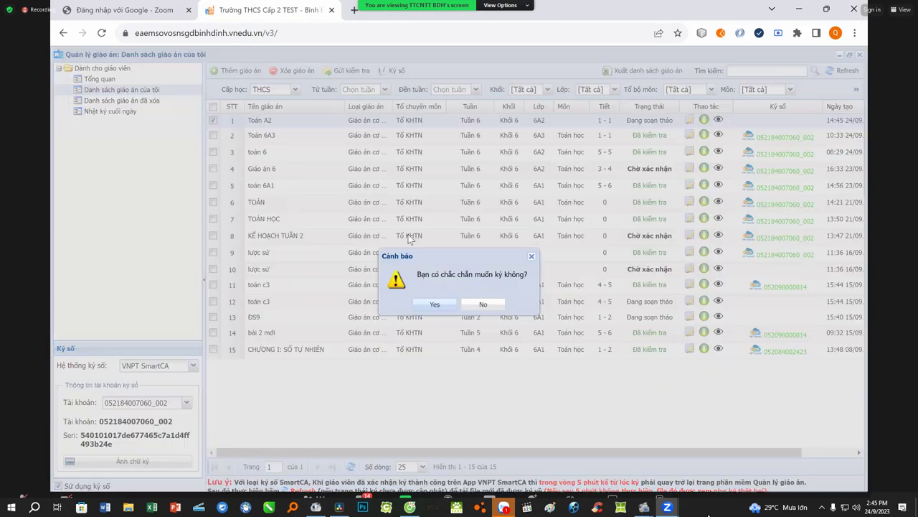
{"action": "left_click", "coordinate": [435, 305]}
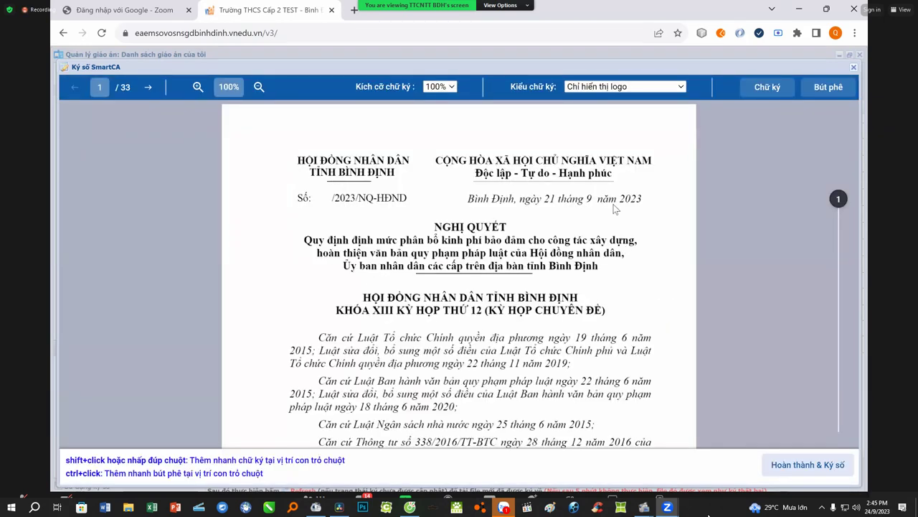
{"action": "double_click", "coordinate": [615, 127]}
{"action": "left_click_drag", "start_coordinate": [615, 127], "coordinate": [624, 134]}
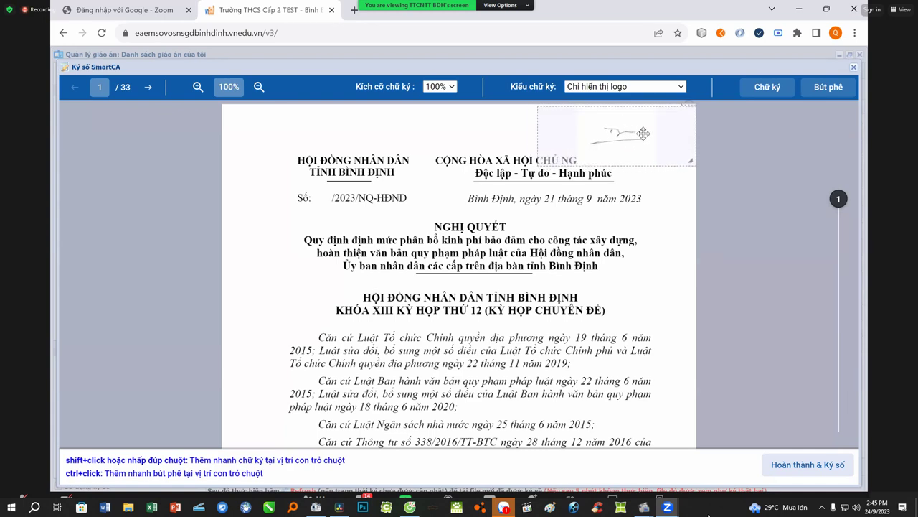
{"action": "left_click", "coordinate": [804, 468]}
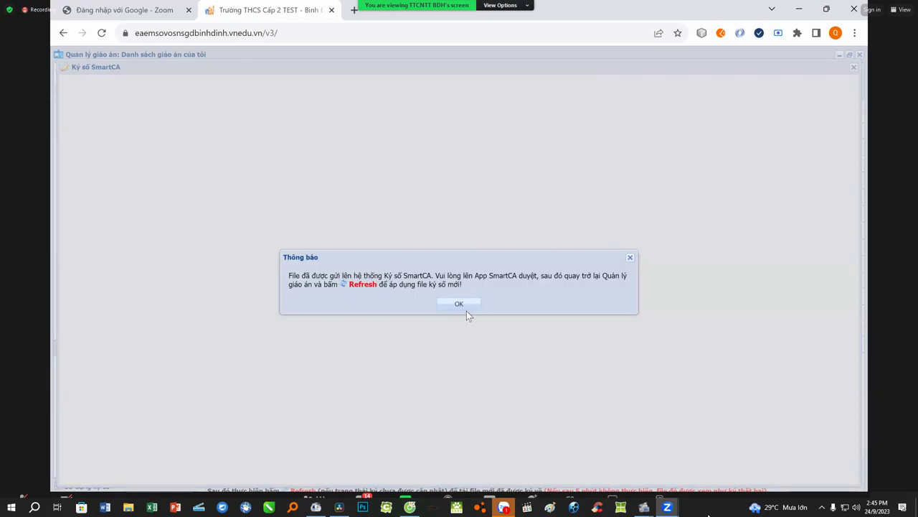
{"action": "left_click", "coordinate": [459, 302]}
Return to the Zoom Meeting window and view the status and digital-signature columns of the Duyệt giáo án list
{"action": "key", "text": "alt+Tab"}
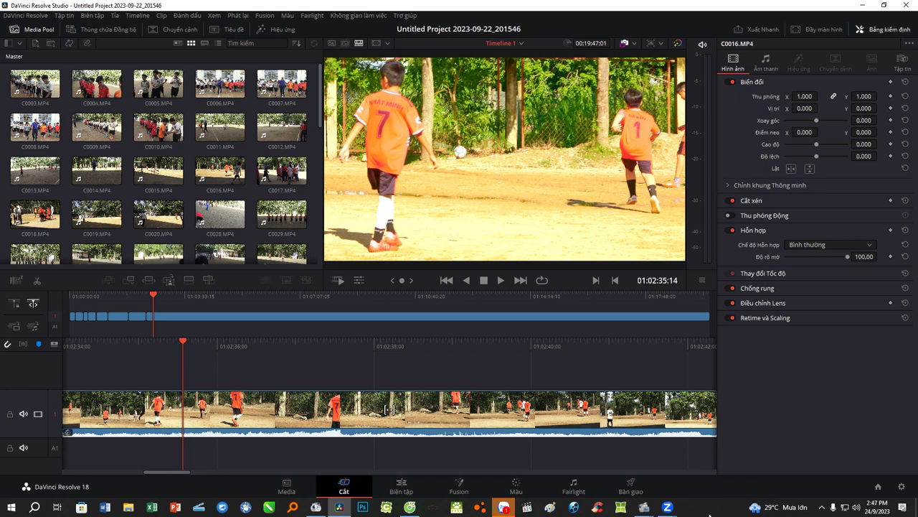
{"action": "left_click", "coordinate": [665, 508]}
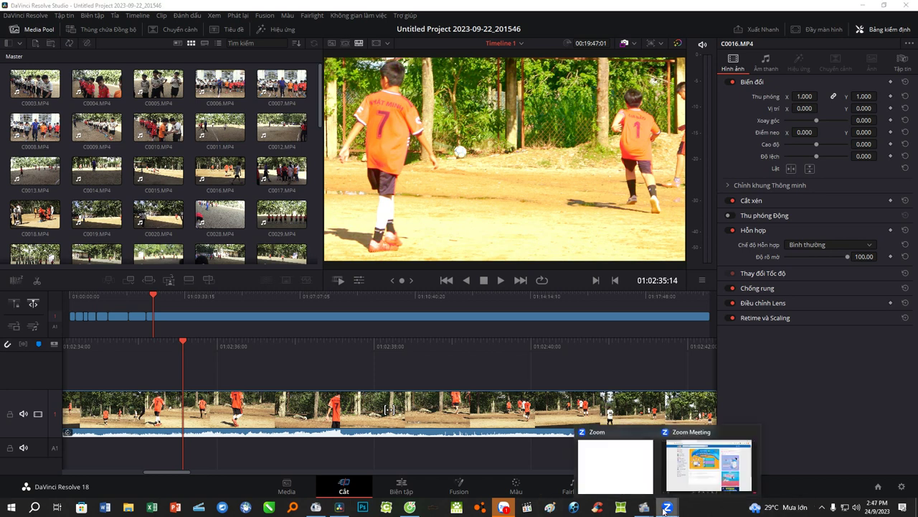
{"action": "left_click", "coordinate": [689, 470]}
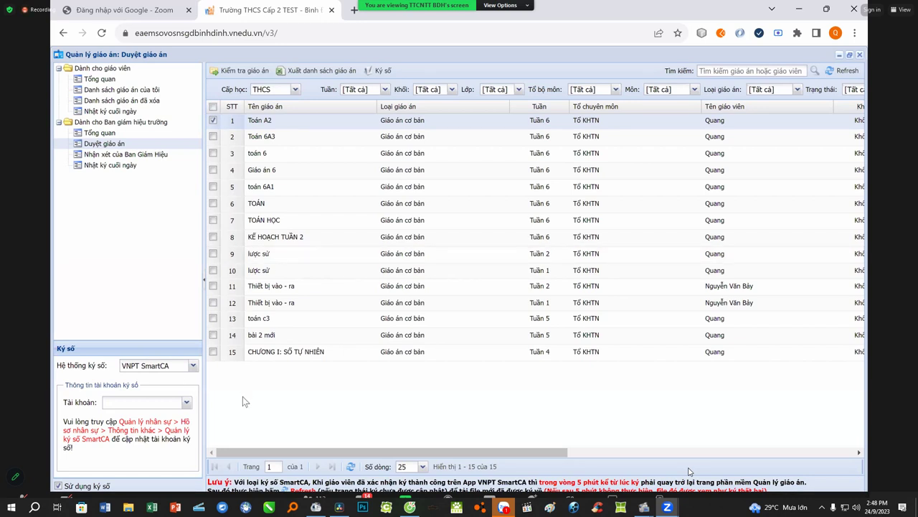
{"action": "left_click", "coordinate": [794, 452]}
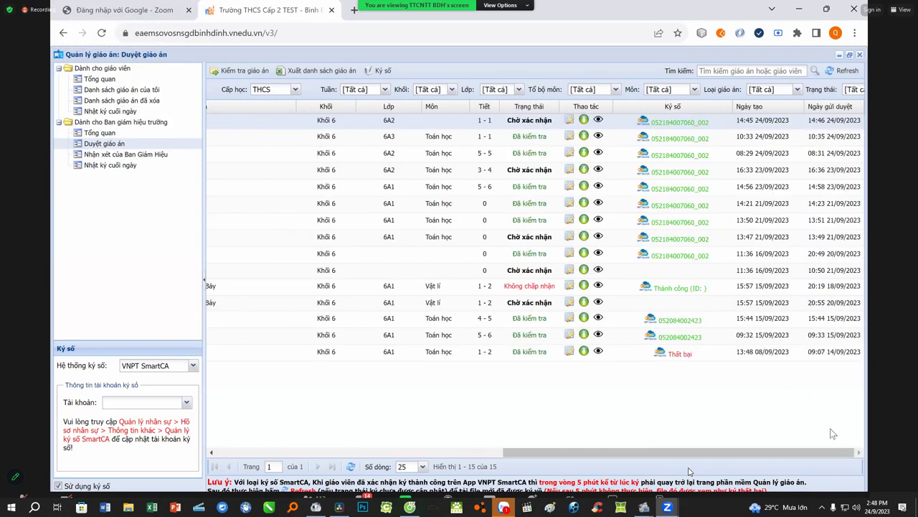